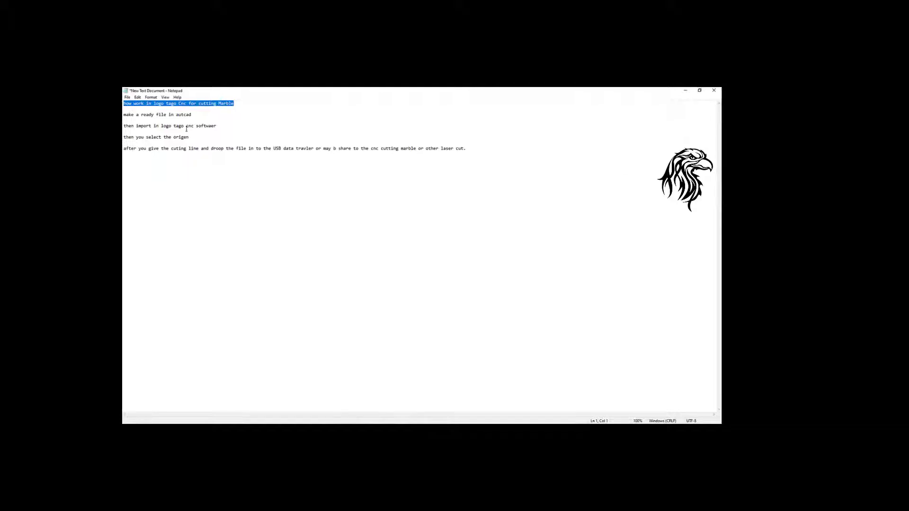
Step: Highlight each marble-cutting step in the Notepad notes in turn, then switch to LogoTag
{"action": "left_click", "coordinate": [194, 116]}
{"action": "key", "text": "shift+Home"}
{"action": "left_click", "coordinate": [219, 125]}
{"action": "key", "text": "shift+Home"}
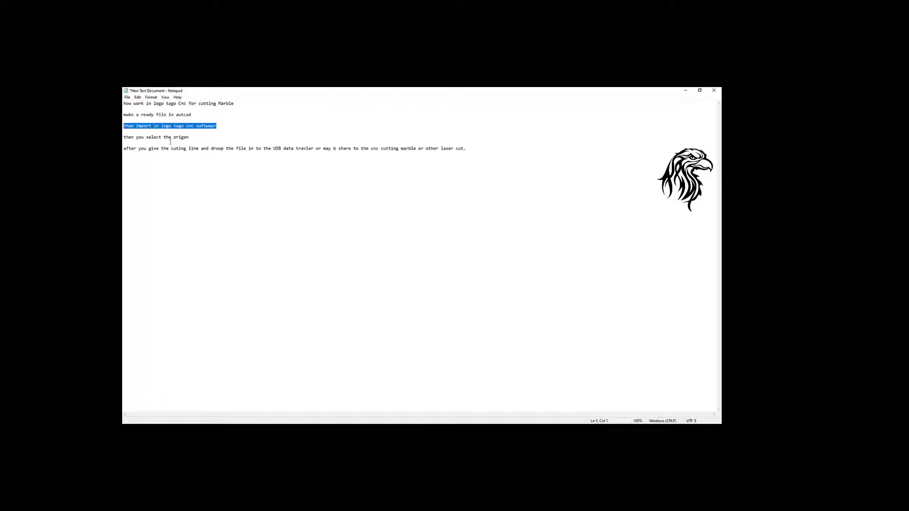
{"action": "left_click", "coordinate": [192, 138]}
{"action": "key", "text": "shift+Home"}
{"action": "left_click_drag", "start_coordinate": [469, 146], "coordinate": [124, 147]}
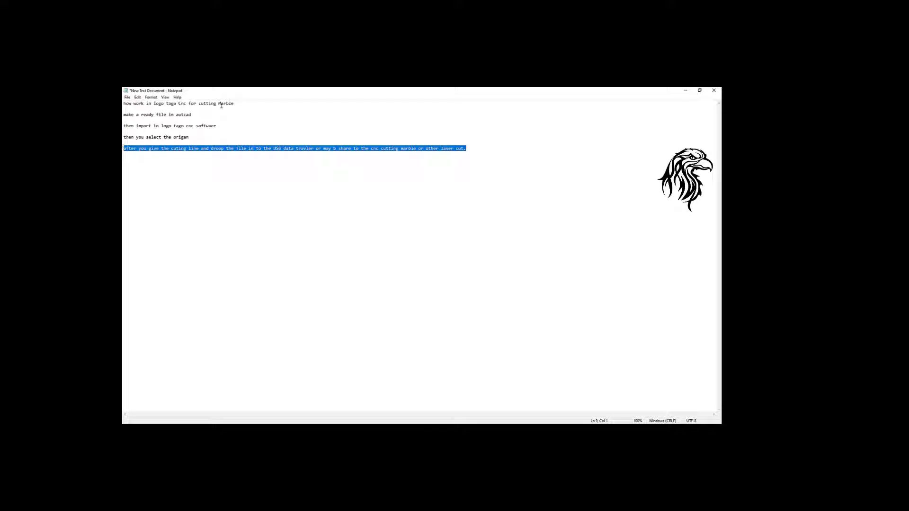
{"action": "left_click", "coordinate": [221, 109]}
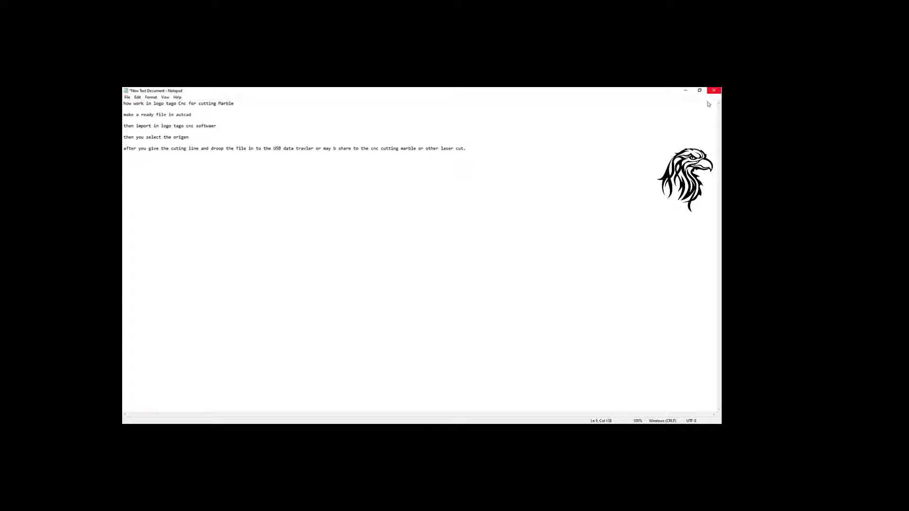
{"action": "key", "text": "alt+Tab"}
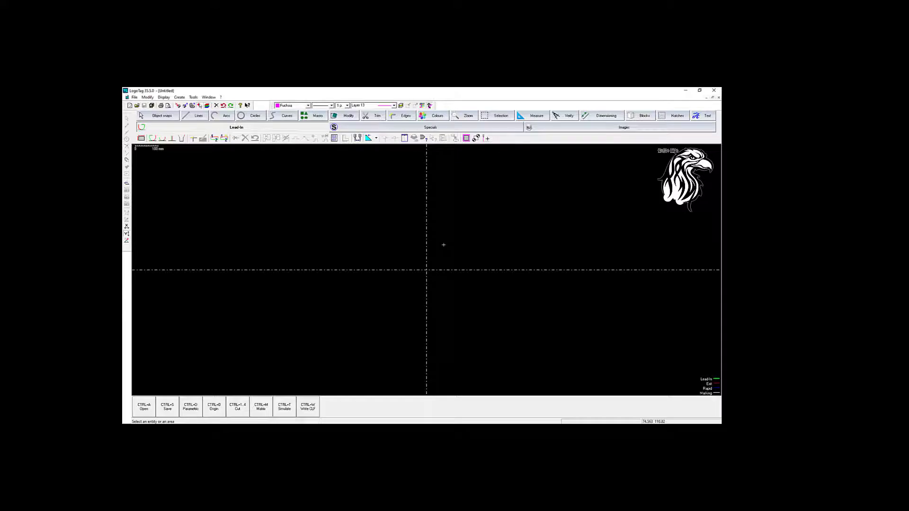
Step: Import the 07.10.2021 drawing in millimetres, accepting DXF options and recolouring of white entities
{"action": "key", "text": "ctrl+a"}
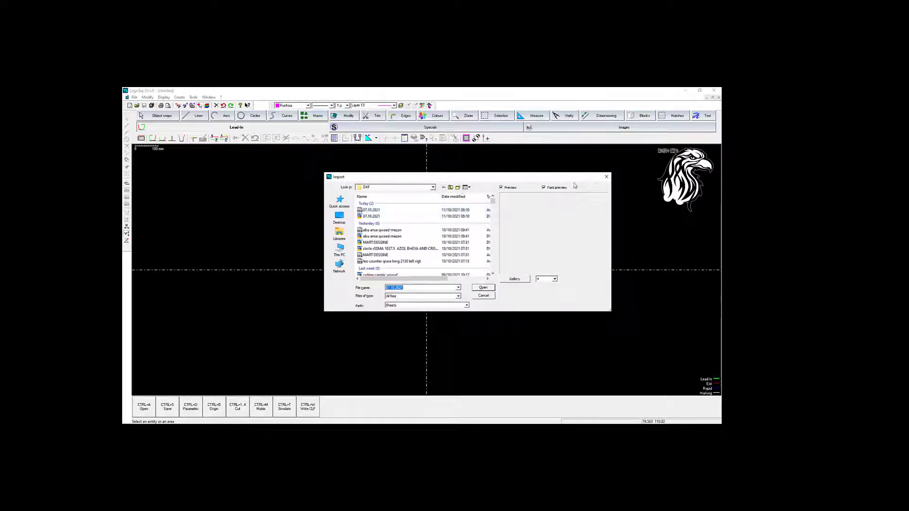
{"action": "left_click", "coordinate": [607, 177]}
{"action": "left_click", "coordinate": [135, 98]}
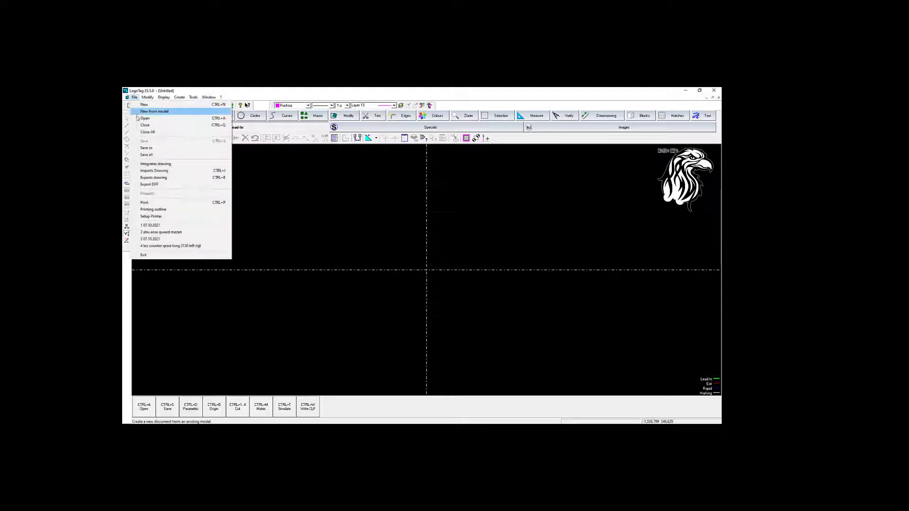
{"action": "left_click", "coordinate": [153, 171]}
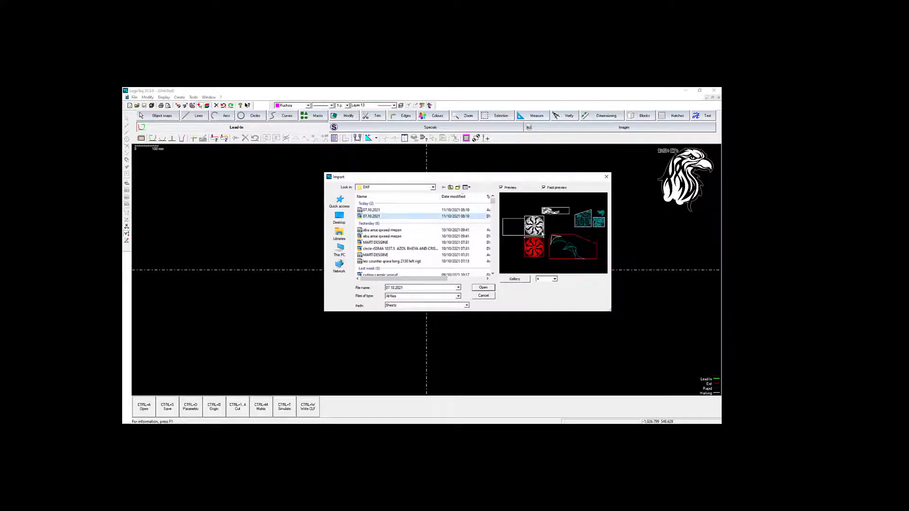
{"action": "left_click", "coordinate": [483, 288]}
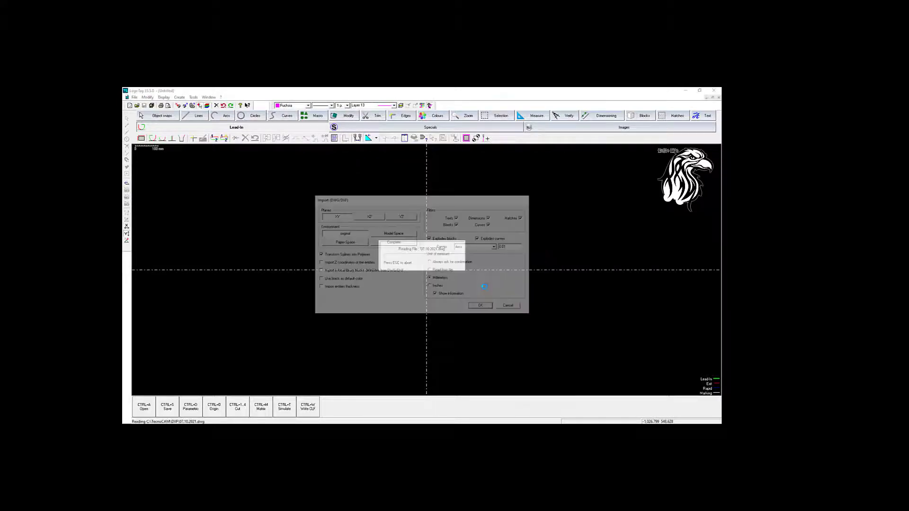
{"action": "left_click", "coordinate": [487, 310]}
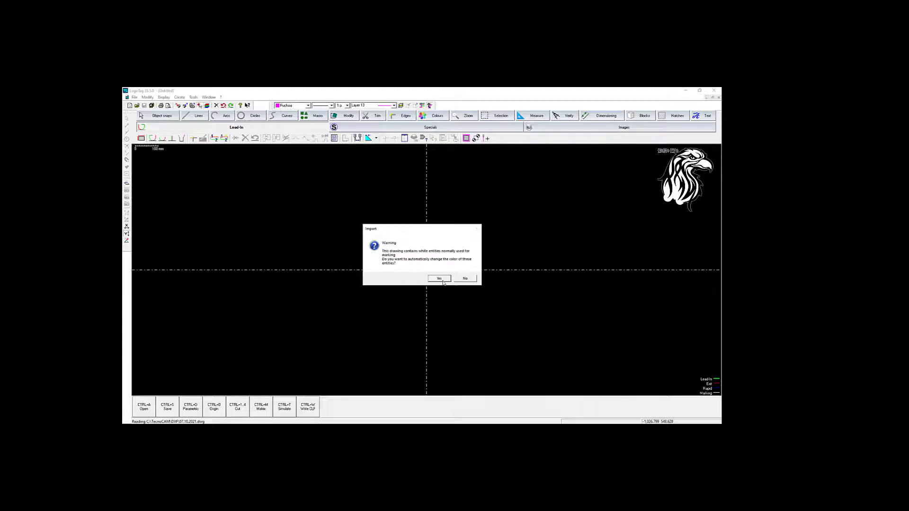
{"action": "left_click", "coordinate": [440, 278]}
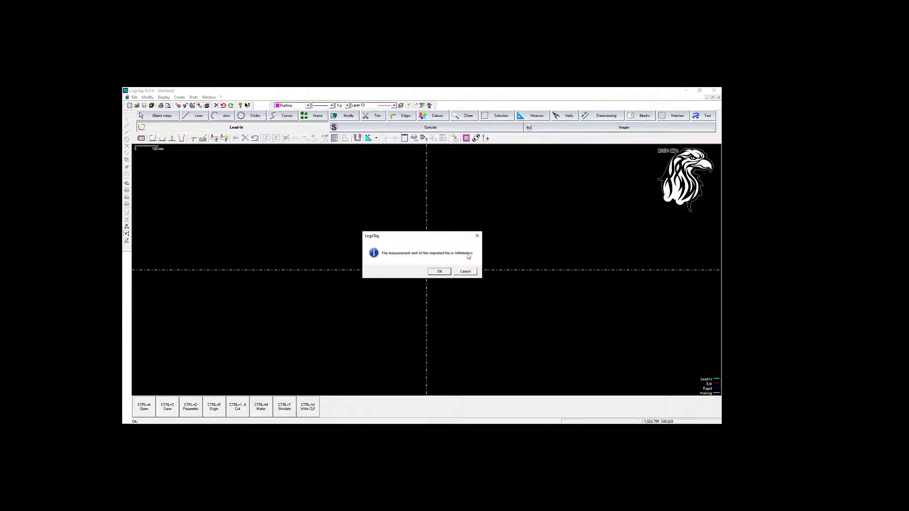
{"action": "left_click", "coordinate": [439, 272]}
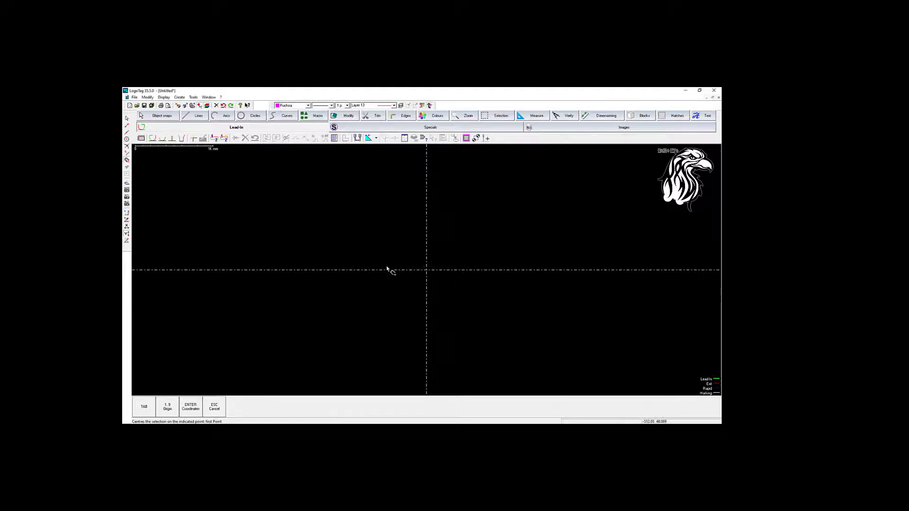
Step: Place the imported drawing on the canvas and recolour all its parts Fuchsia
{"action": "left_click", "coordinate": [370, 278]}
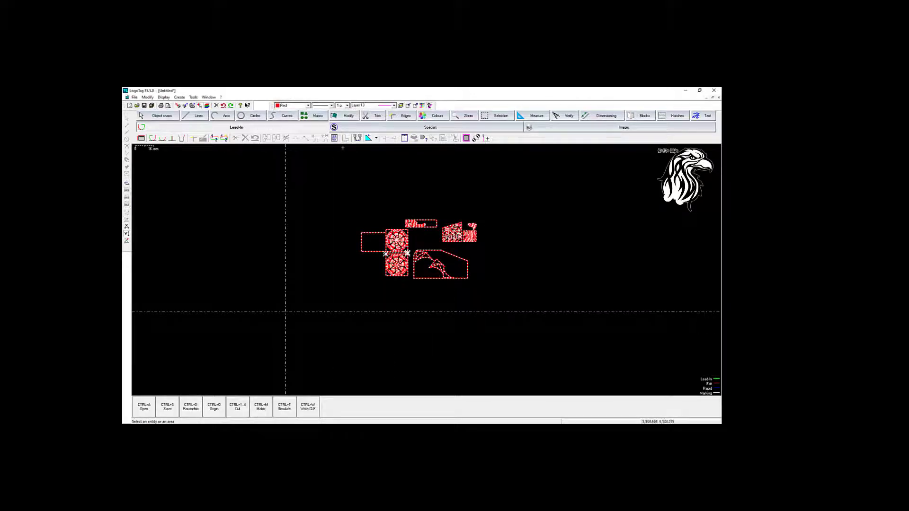
{"action": "left_click", "coordinate": [308, 107]}
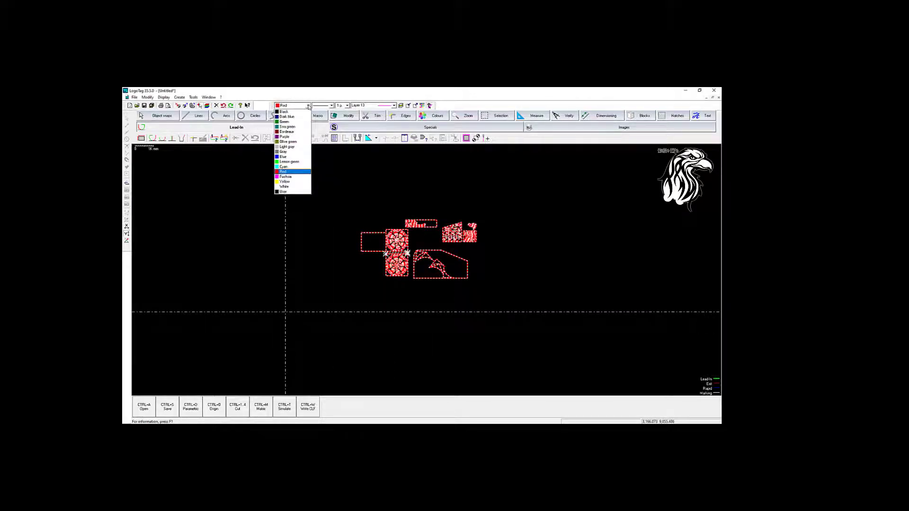
{"action": "left_click", "coordinate": [287, 175]}
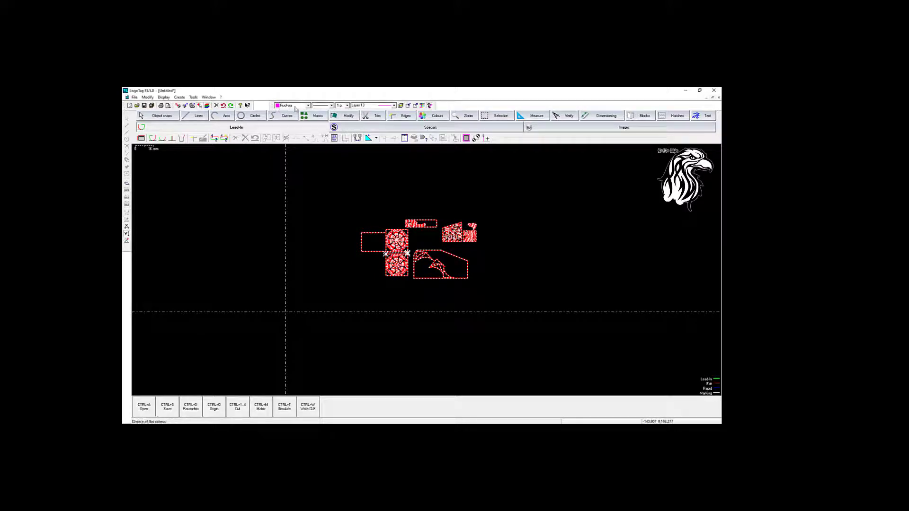
{"action": "left_click", "coordinate": [491, 222]}
Step: Zoom and pan over the rosettes and wavy parts, selecting the wavy inlay panel to inspect it
{"action": "scroll", "coordinate": [473, 230], "scroll_direction": "up", "scroll_amount": 1}
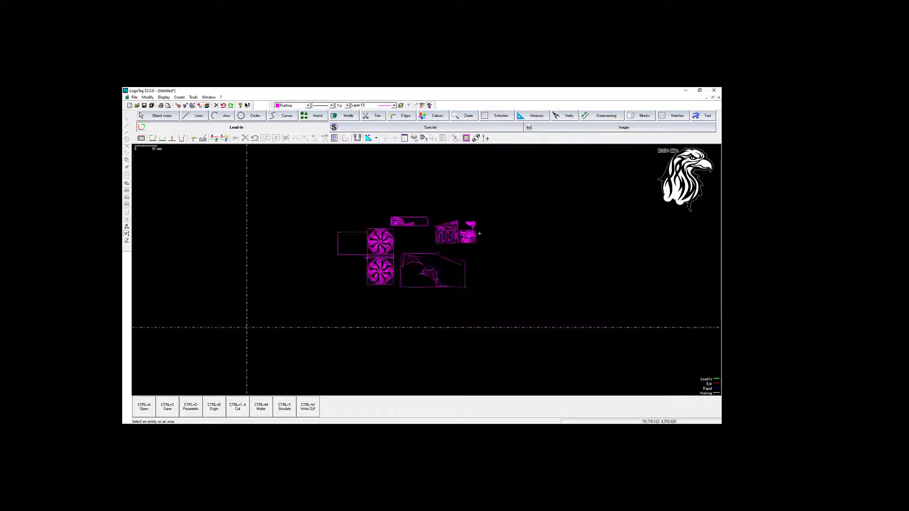
{"action": "scroll", "coordinate": [473, 230], "scroll_direction": "up", "scroll_amount": 4}
{"action": "scroll", "coordinate": [469, 230], "scroll_direction": "up", "scroll_amount": 2}
{"action": "scroll", "coordinate": [356, 233], "scroll_direction": "up", "scroll_amount": 1}
{"action": "middle_click_drag", "start_coordinate": [356, 233], "coordinate": [370, 237]}
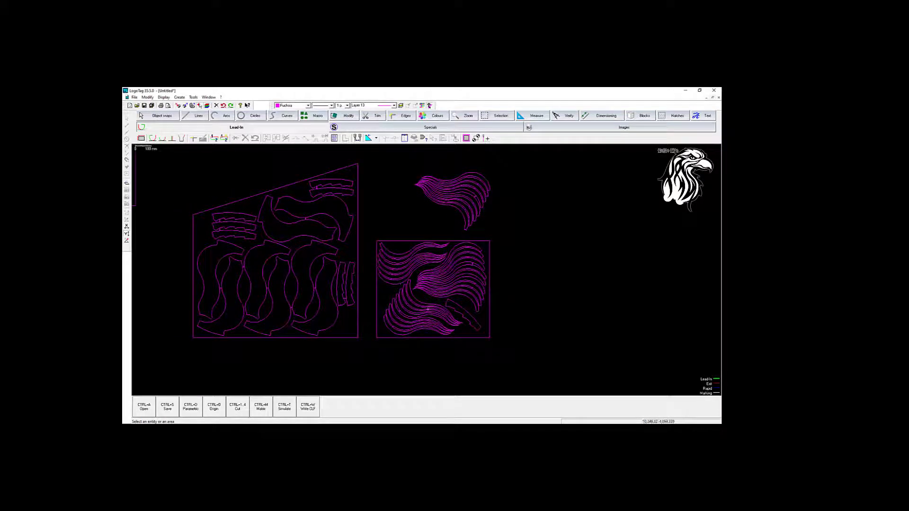
{"action": "scroll", "coordinate": [333, 282], "scroll_direction": "down", "scroll_amount": 3}
{"action": "scroll", "coordinate": [333, 282], "scroll_direction": "down", "scroll_amount": 1}
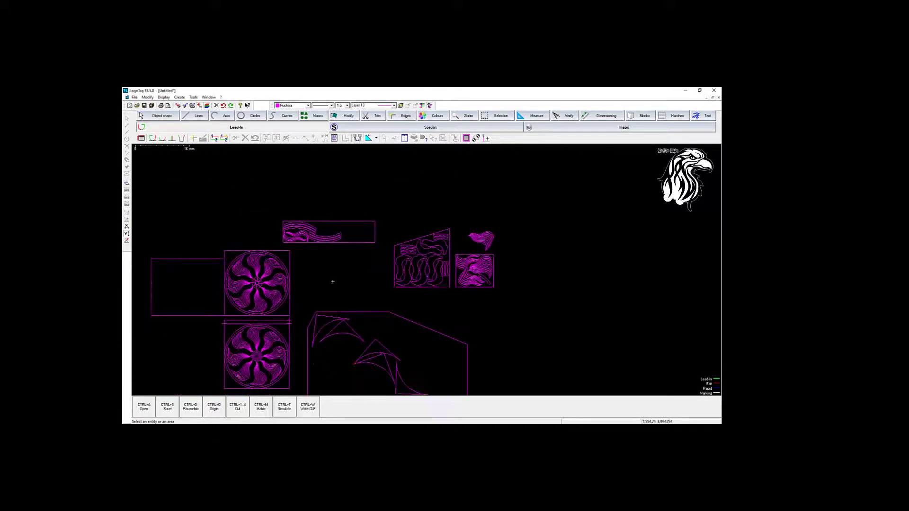
{"action": "middle_click_drag", "start_coordinate": [333, 281], "coordinate": [438, 262]}
{"action": "scroll", "coordinate": [353, 246], "scroll_direction": "up", "scroll_amount": 3}
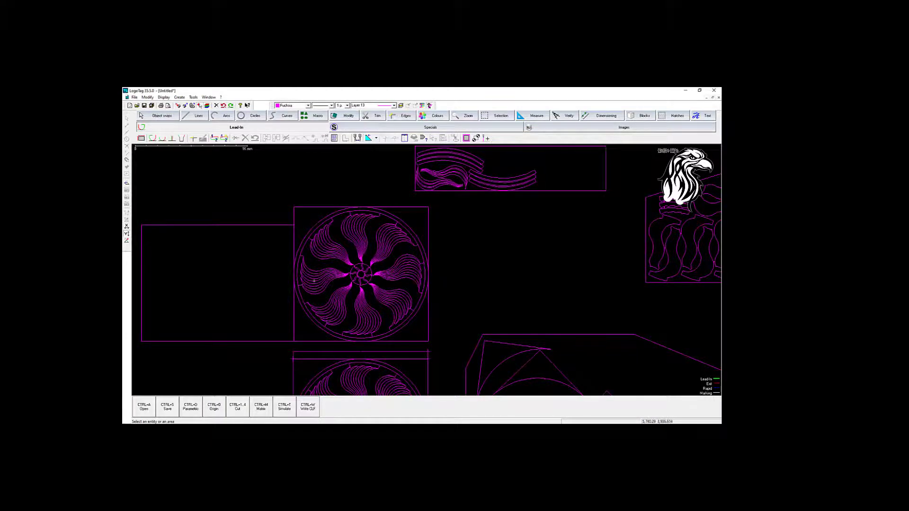
{"action": "scroll", "coordinate": [314, 280], "scroll_direction": "down", "scroll_amount": 1}
{"action": "middle_click_drag", "start_coordinate": [398, 282], "coordinate": [199, 236]}
{"action": "scroll", "coordinate": [422, 214], "scroll_direction": "up", "scroll_amount": 3}
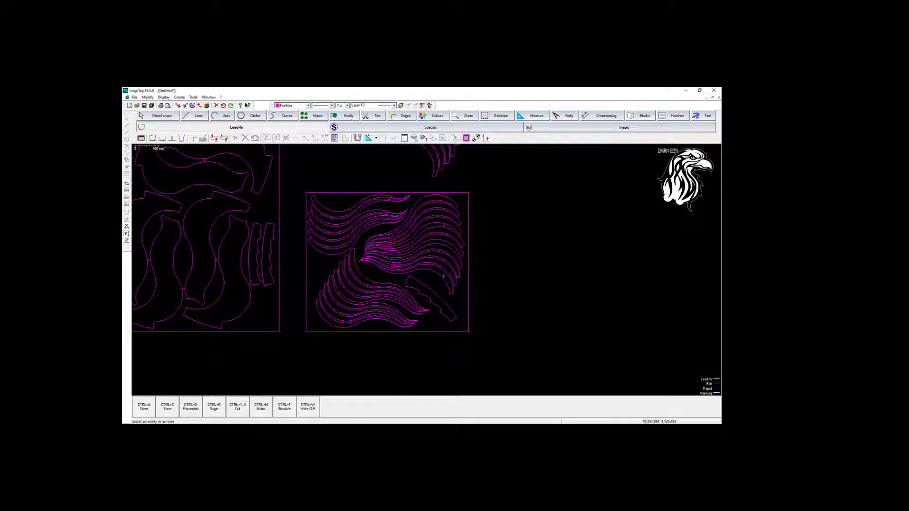
{"action": "mouse_move", "coordinate": [484, 308]}
{"action": "left_mouse_down"}
{"action": "mouse_move", "coordinate": [436, 340]}
{"action": "mouse_move", "coordinate": [468, 299]}
{"action": "left_mouse_up"}
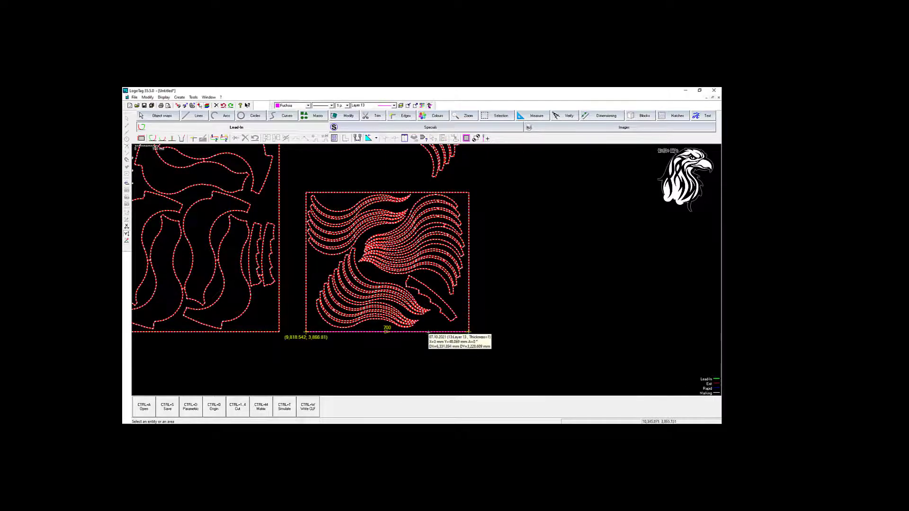
Step: Shift the drawing origin to the bottom-left corner of the wavy panel's frame
{"action": "key", "text": "Escape"}
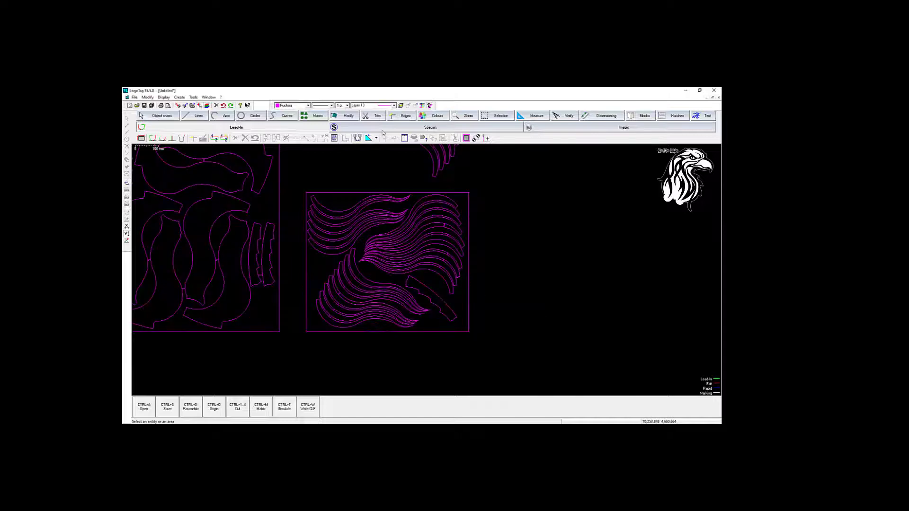
{"action": "left_click", "coordinate": [346, 115]}
{"action": "left_click", "coordinate": [321, 137]}
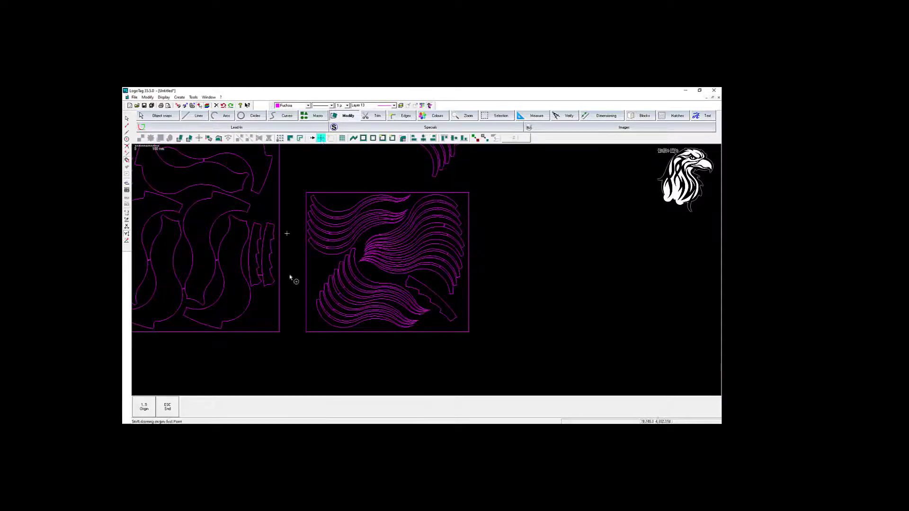
{"action": "left_click", "coordinate": [303, 338]}
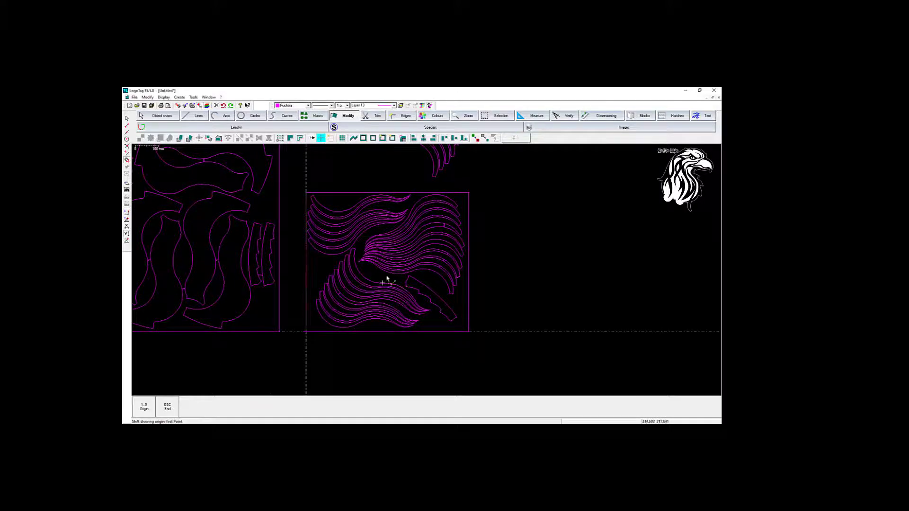
{"action": "scroll", "coordinate": [384, 281], "scroll_direction": "up", "scroll_amount": 2}
{"action": "key", "text": "Escape"}
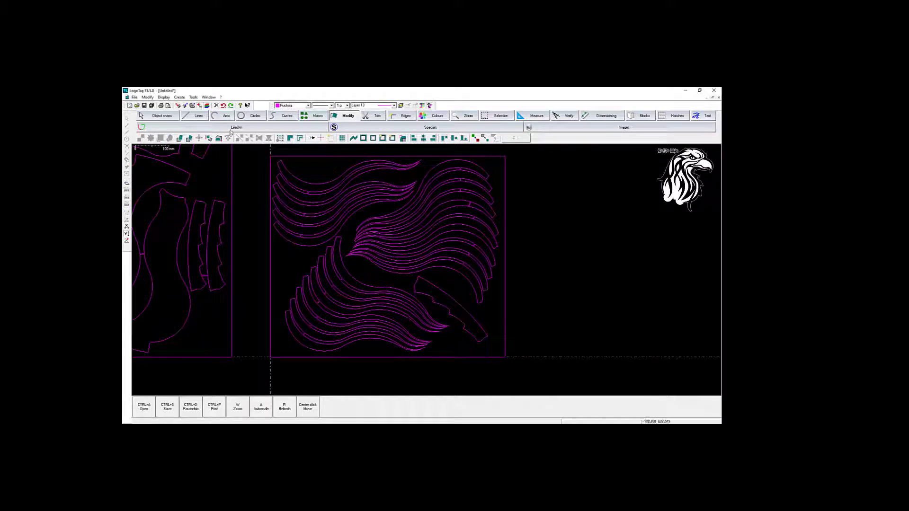
{"action": "left_click", "coordinate": [232, 129]}
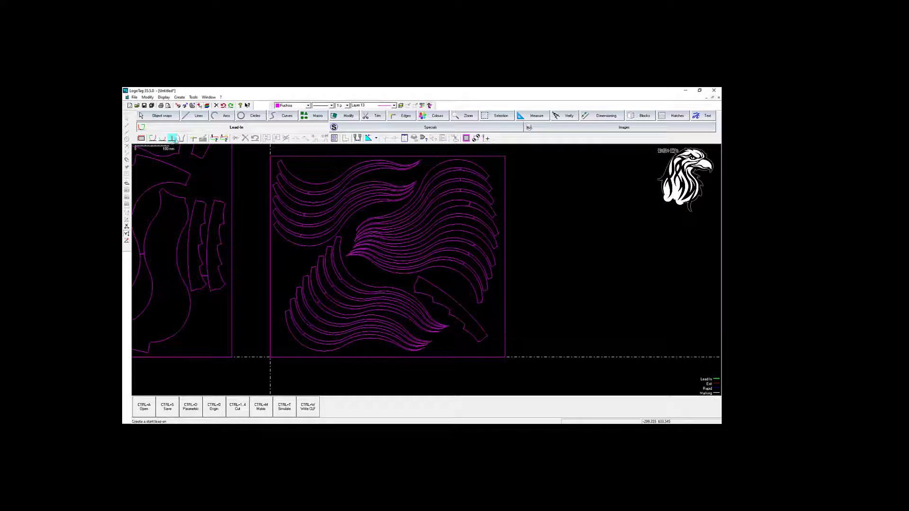
Step: Set shorter lead-in entry and exit lengths and confirm them to begin start lead-ins
{"action": "left_click", "coordinate": [173, 138]}
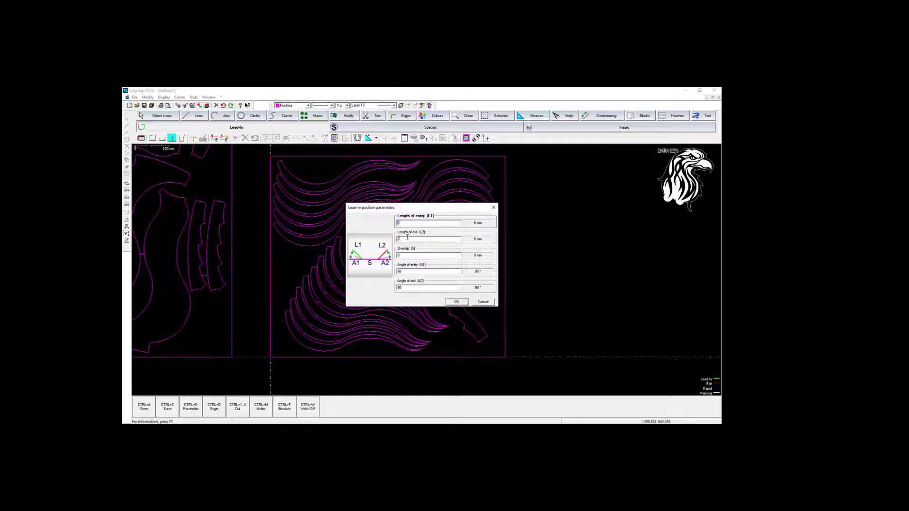
{"action": "key", "text": "Tab"}
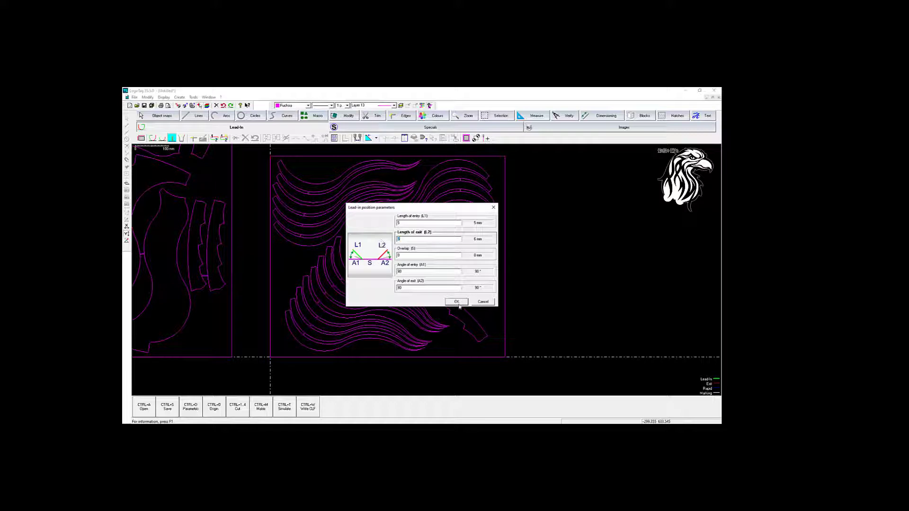
{"action": "key", "text": "shift+Tab"}
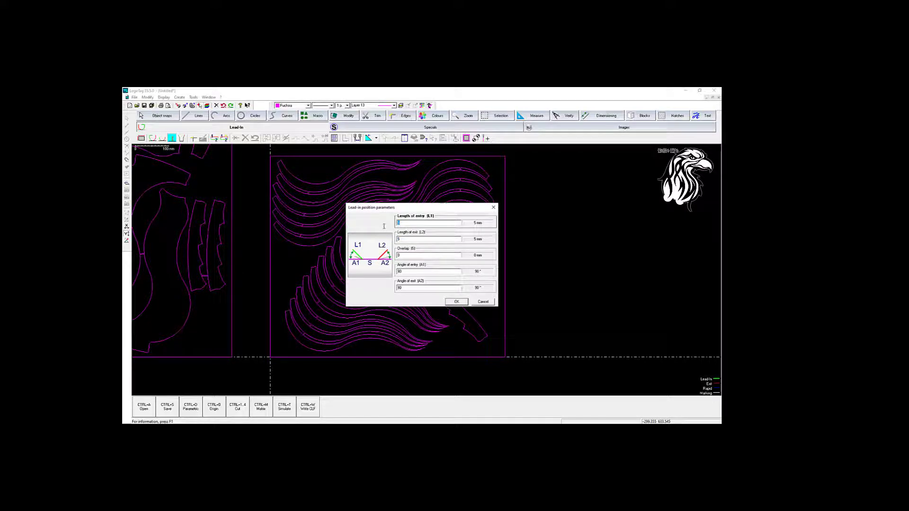
{"action": "type", "text": "4"}
{"action": "key", "text": "Tab"}
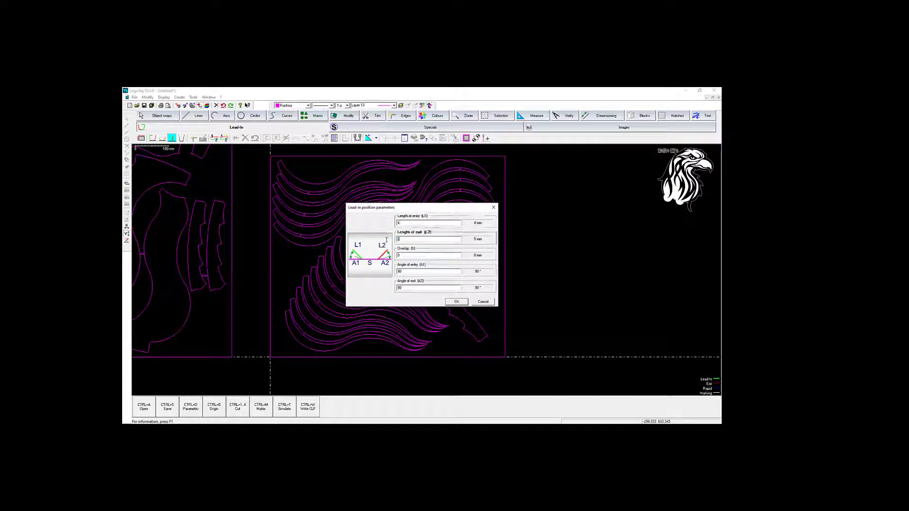
{"action": "left_click", "coordinate": [457, 302]}
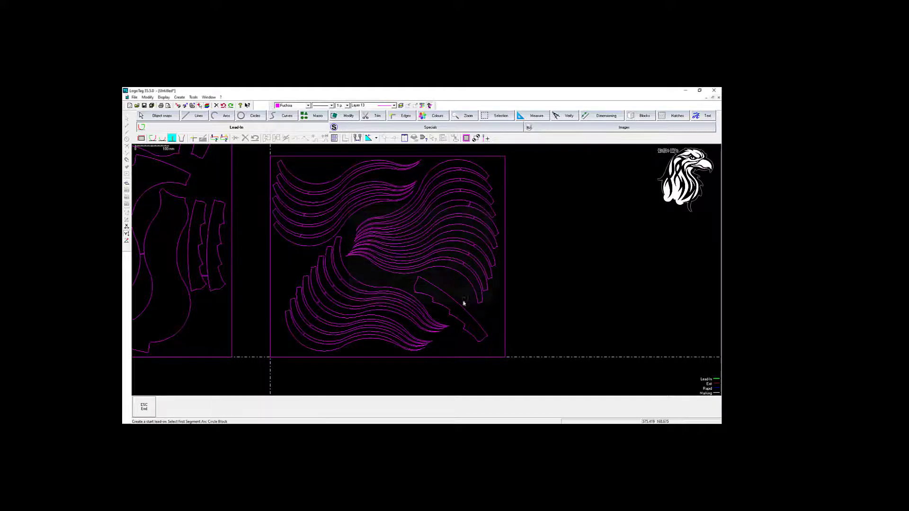
Step: Add start lead-ins to the frame rectangle, the zigzag piece and the upper wave block
{"action": "left_click", "coordinate": [270, 286]}
{"action": "left_click", "coordinate": [287, 280]}
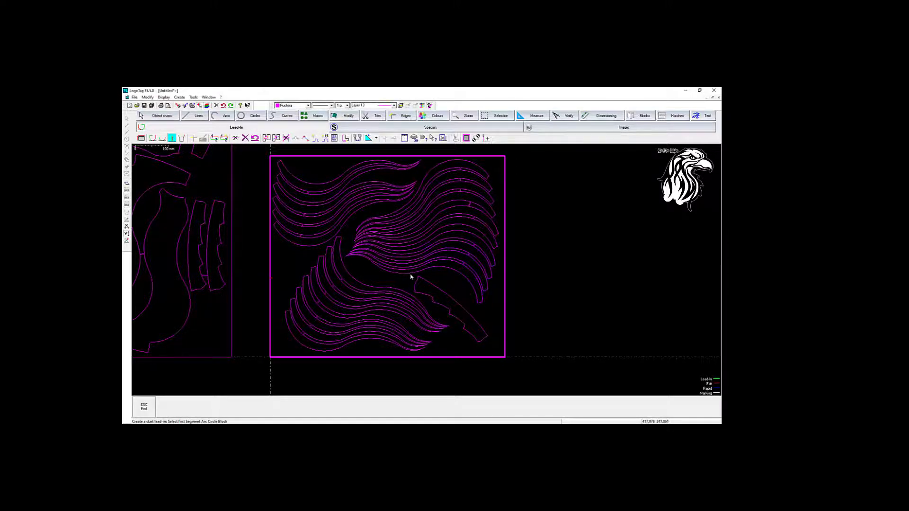
{"action": "left_click", "coordinate": [440, 289]}
{"action": "left_click", "coordinate": [391, 217]}
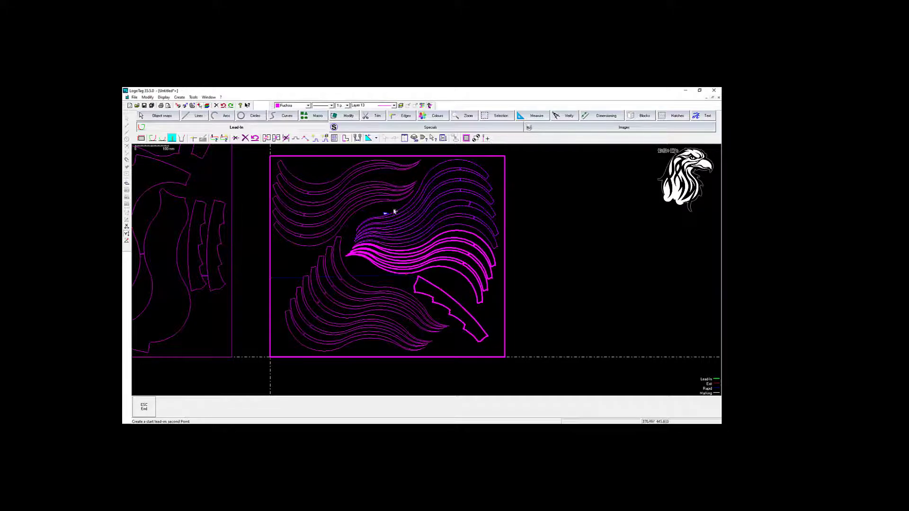
{"action": "left_click", "coordinate": [393, 211]}
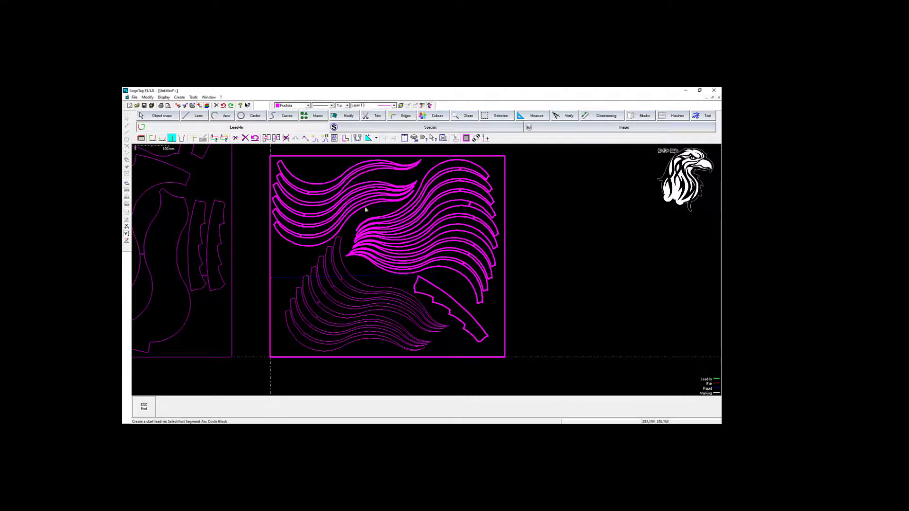
Step: Zoom and pan to bring the lower wave curves into view
{"action": "scroll", "coordinate": [362, 286], "scroll_direction": "up", "scroll_amount": 2}
{"action": "scroll", "coordinate": [362, 290], "scroll_direction": "up", "scroll_amount": 3}
{"action": "scroll", "coordinate": [433, 308], "scroll_direction": "up", "scroll_amount": 2}
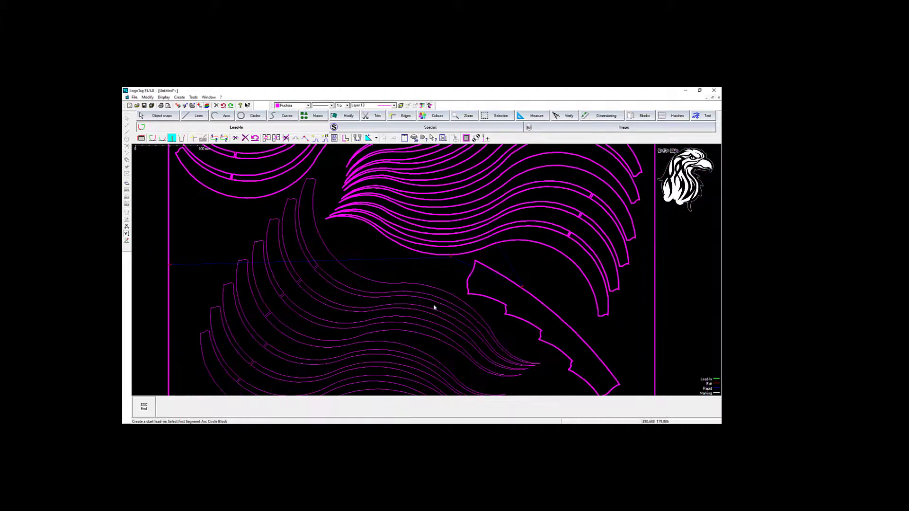
{"action": "scroll", "coordinate": [483, 355], "scroll_direction": "up", "scroll_amount": 2}
{"action": "scroll", "coordinate": [470, 314], "scroll_direction": "up", "scroll_amount": 2}
{"action": "scroll", "coordinate": [511, 322], "scroll_direction": "up", "scroll_amount": 1}
{"action": "scroll", "coordinate": [512, 322], "scroll_direction": "down", "scroll_amount": 5}
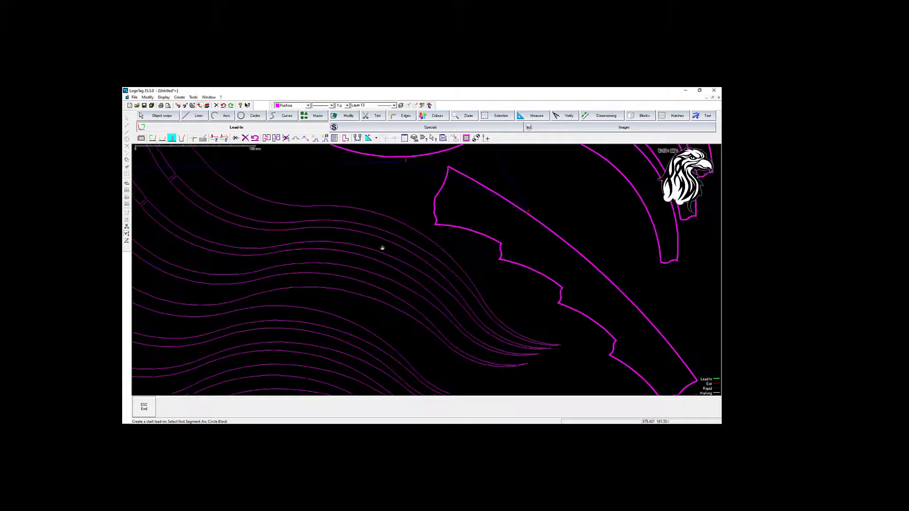
{"action": "scroll", "coordinate": [381, 247], "scroll_direction": "up", "scroll_amount": 3}
{"action": "middle_click_drag", "start_coordinate": [306, 217], "coordinate": [359, 289]}
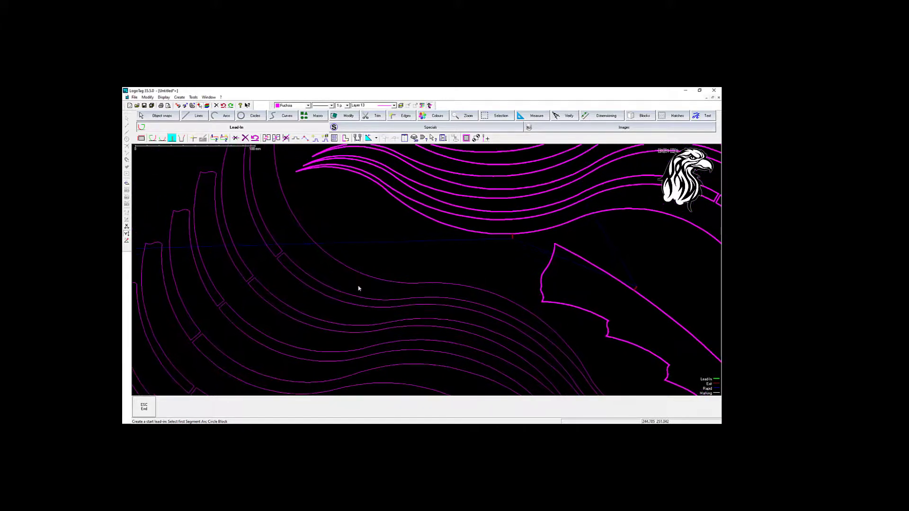
{"action": "middle_click_drag", "start_coordinate": [302, 268], "coordinate": [376, 186]}
{"action": "scroll", "coordinate": [379, 200], "scroll_direction": "down", "scroll_amount": 1}
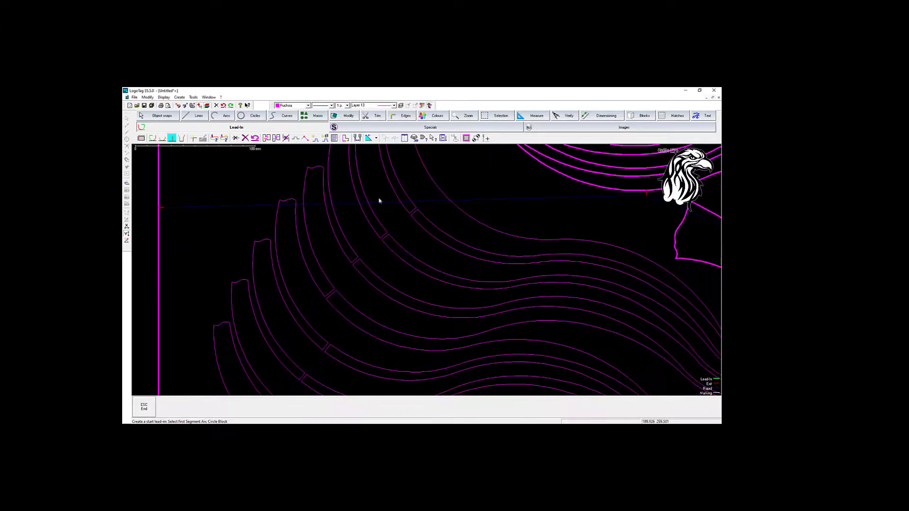
{"action": "scroll", "coordinate": [302, 279], "scroll_direction": "up", "scroll_amount": 2}
{"action": "scroll", "coordinate": [294, 298], "scroll_direction": "up", "scroll_amount": 3}
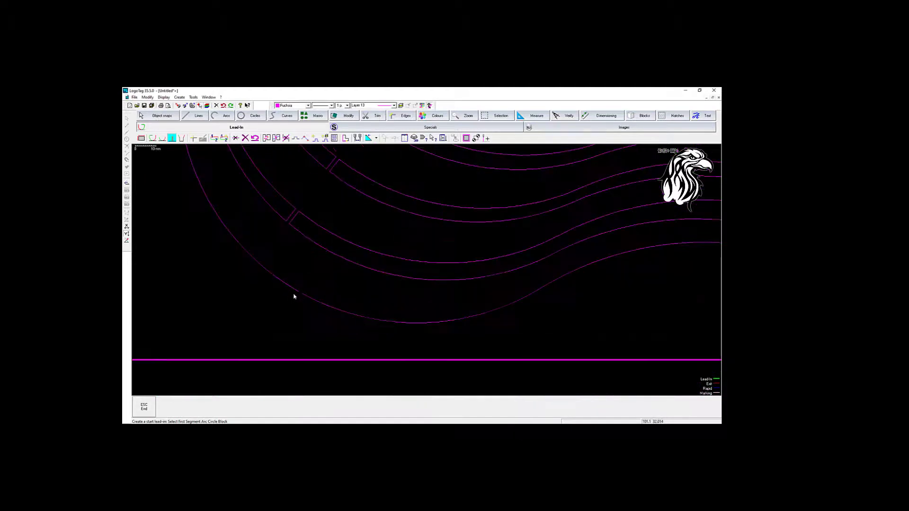
{"action": "scroll", "coordinate": [306, 289], "scroll_direction": "up", "scroll_amount": 4}
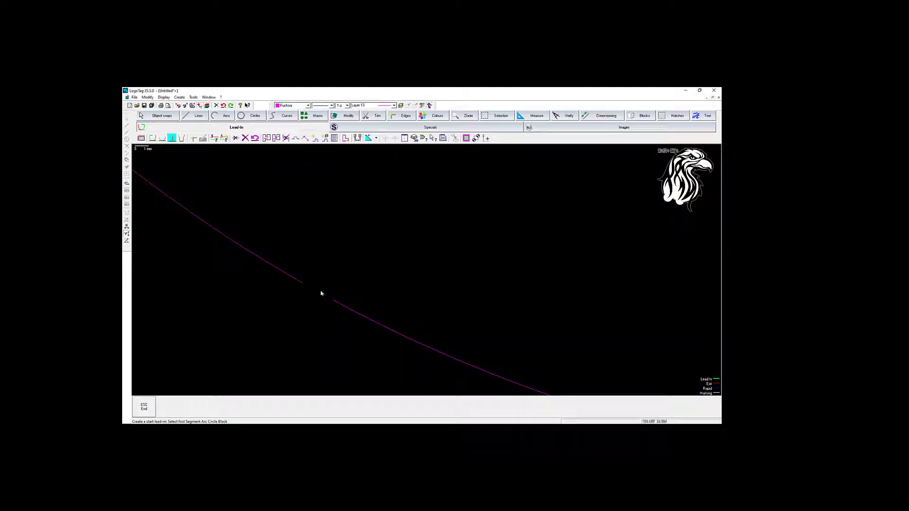
{"action": "left_click", "coordinate": [374, 115]}
{"action": "left_click", "coordinate": [160, 138]}
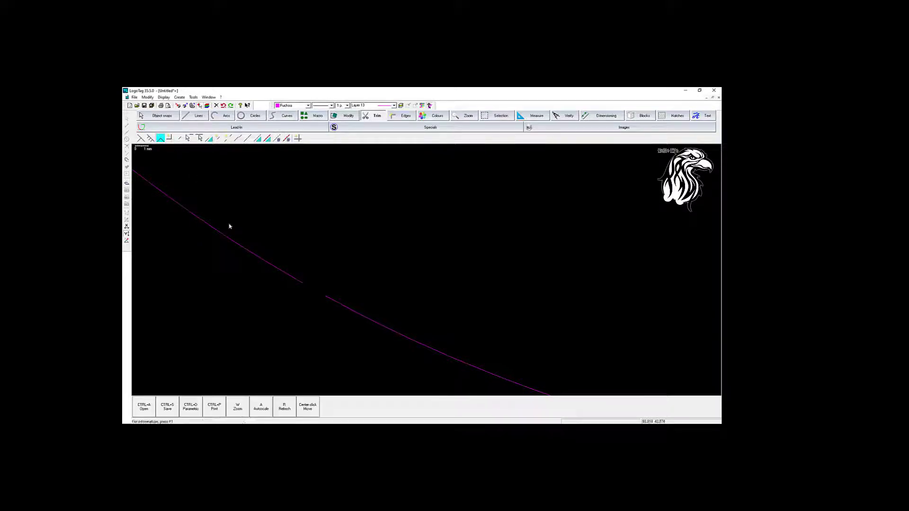
{"action": "left_click", "coordinate": [300, 283]}
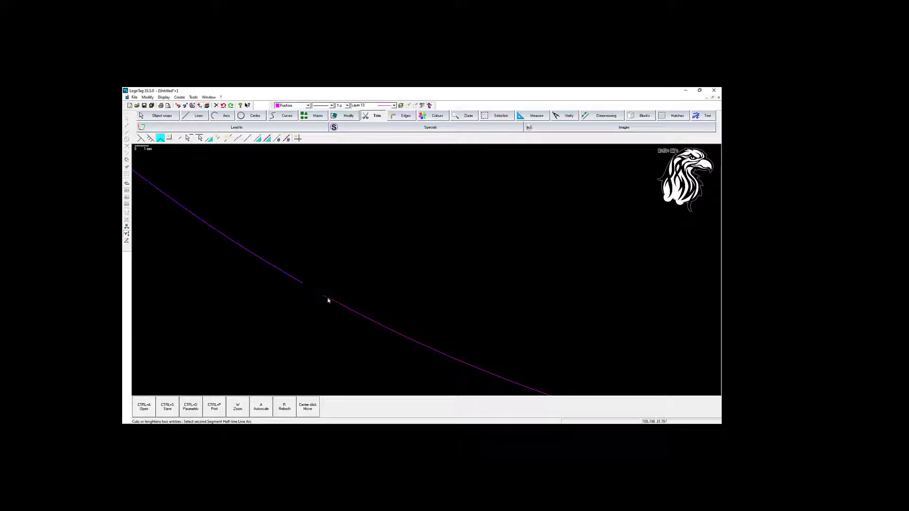
{"action": "left_click", "coordinate": [298, 284]}
{"action": "left_click", "coordinate": [196, 116]}
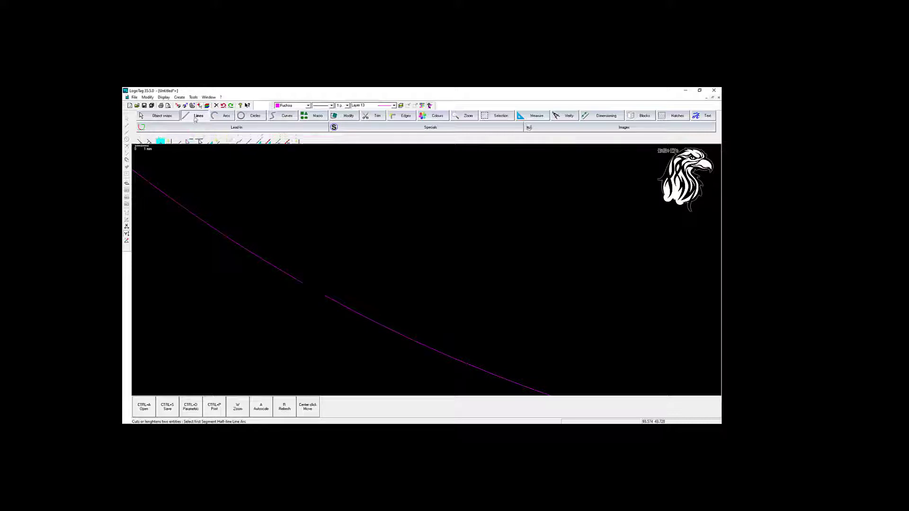
{"action": "left_click", "coordinate": [151, 137]}
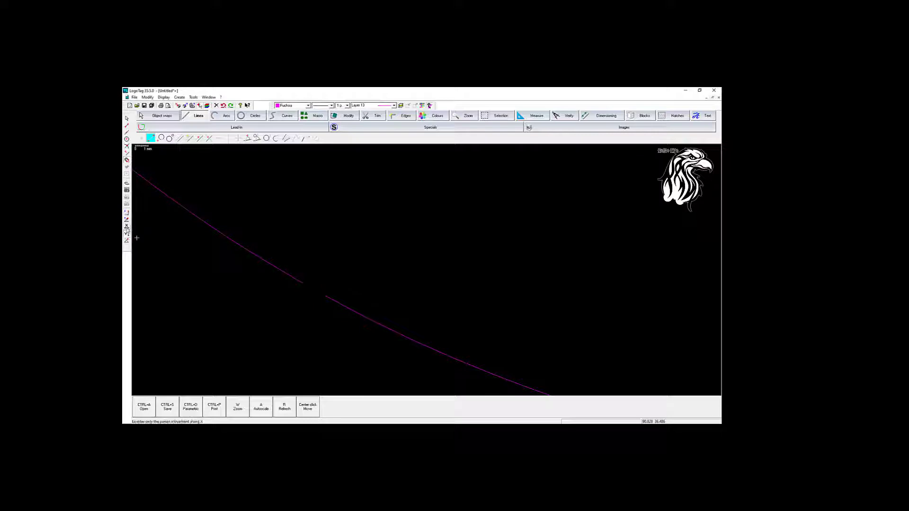
{"action": "left_click", "coordinate": [302, 282]}
{"action": "key", "text": "Escape"}
{"action": "left_click", "coordinate": [126, 226]}
{"action": "left_click", "coordinate": [474, 289]}
{"action": "left_click", "coordinate": [349, 116]}
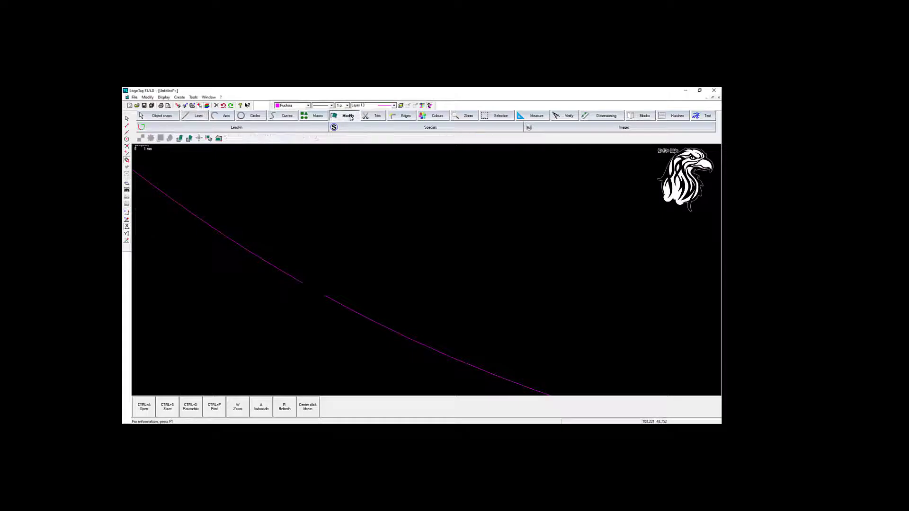
{"action": "left_click", "coordinate": [198, 117]}
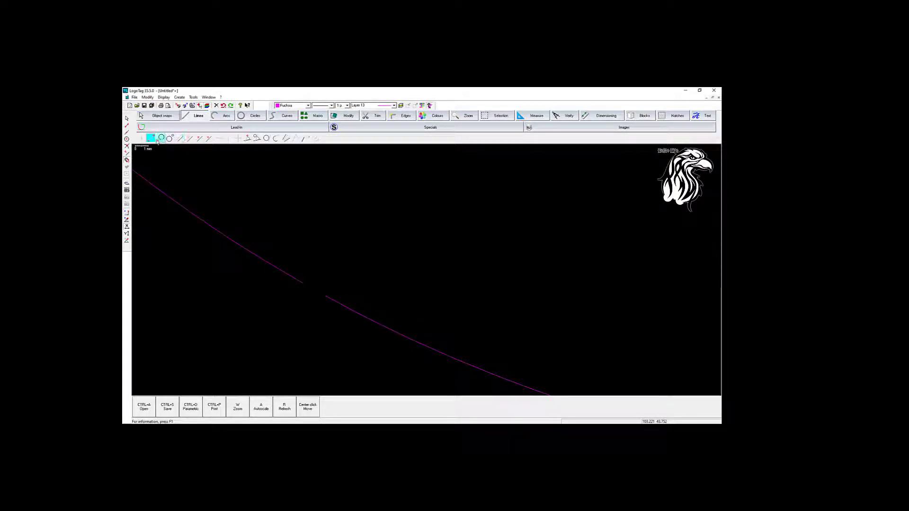
{"action": "left_click", "coordinate": [315, 117]}
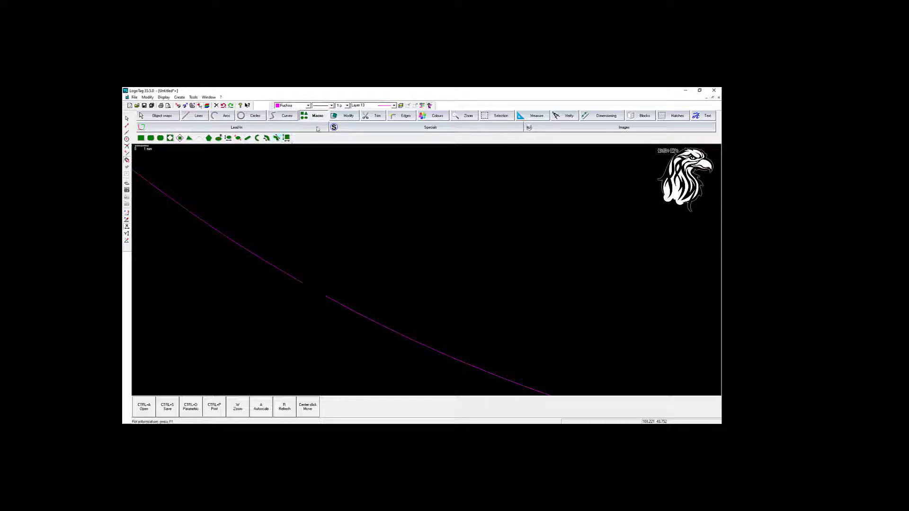
{"action": "left_click", "coordinate": [345, 116]}
{"action": "left_click", "coordinate": [373, 118]}
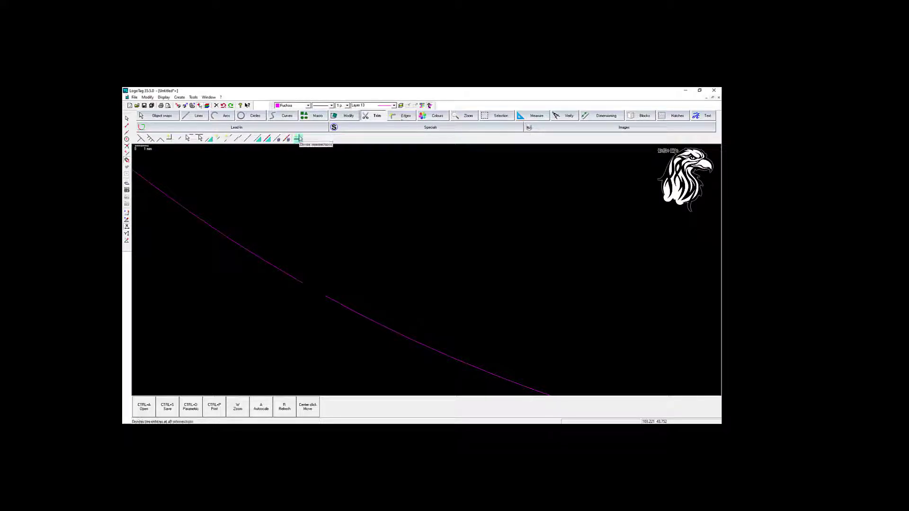
Step: Draw a two-point line from the upper curve end to the lower curve end across the gap
{"action": "left_click", "coordinate": [401, 118]}
{"action": "left_click", "coordinate": [374, 117]}
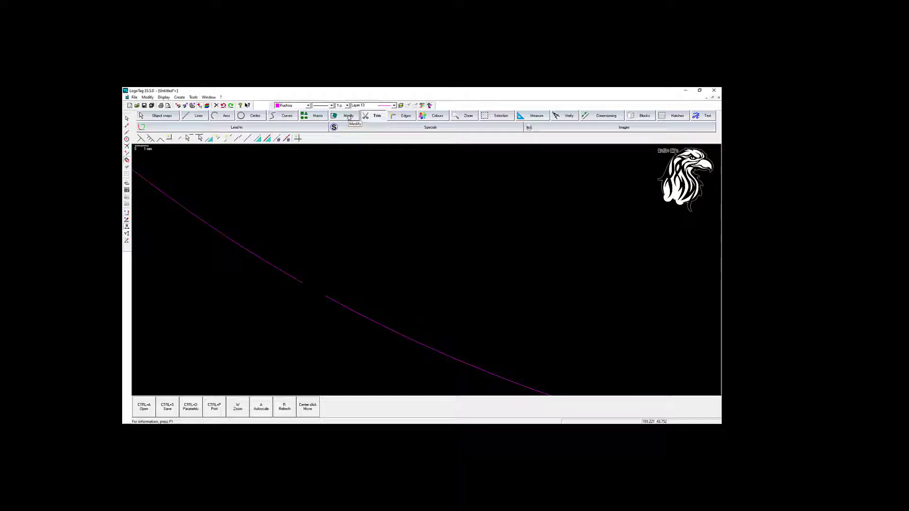
{"action": "left_click", "coordinate": [349, 117]}
{"action": "left_click", "coordinate": [317, 117]}
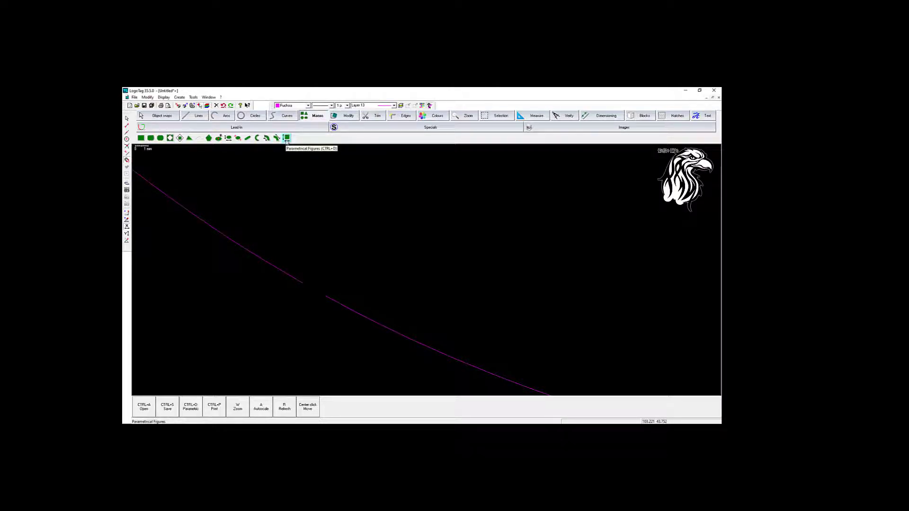
{"action": "left_click", "coordinate": [191, 117]}
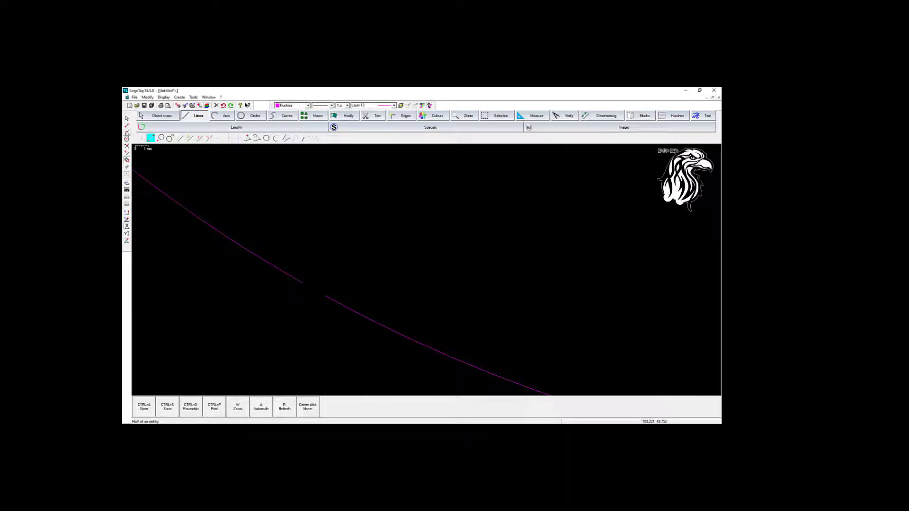
{"action": "left_click", "coordinate": [126, 128]}
{"action": "left_click", "coordinate": [301, 282]}
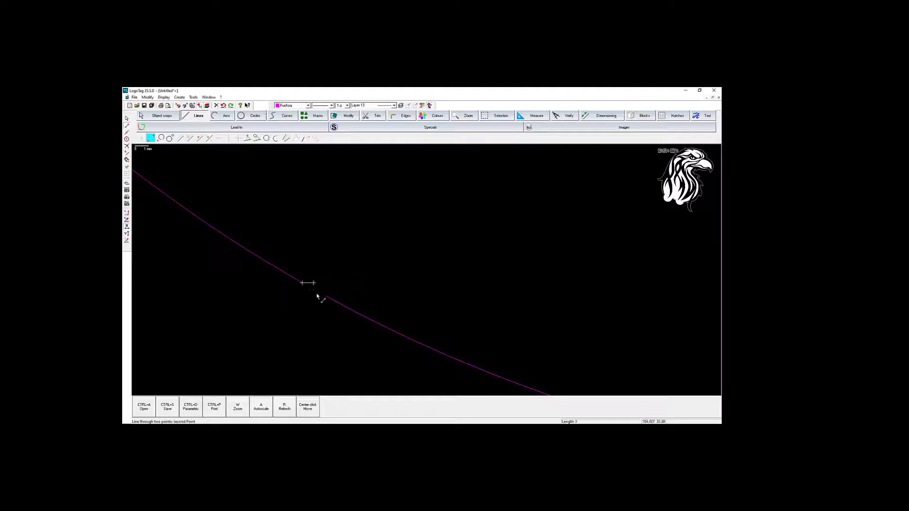
{"action": "left_click", "coordinate": [126, 214]}
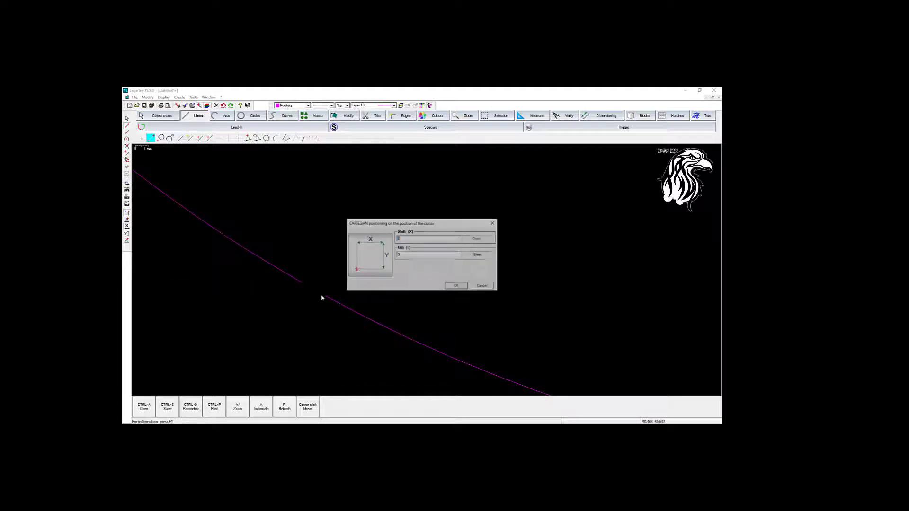
{"action": "left_click", "coordinate": [482, 287]}
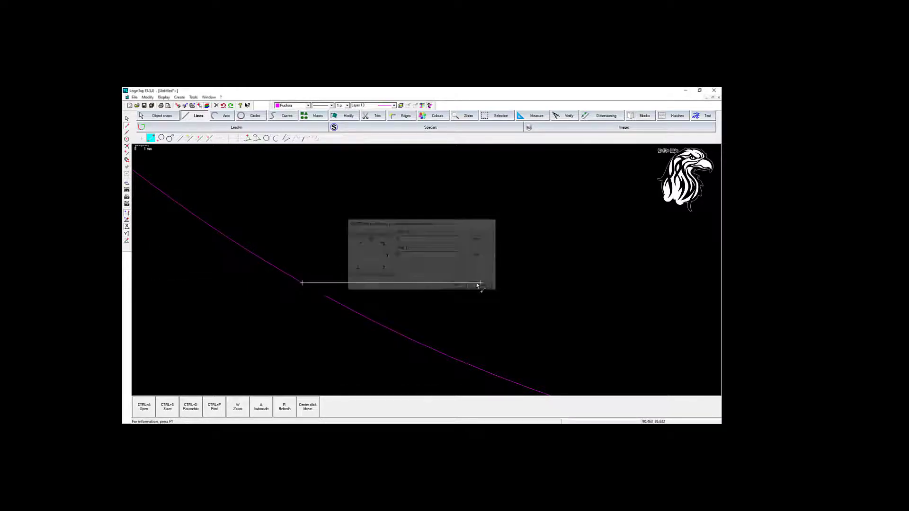
{"action": "left_click", "coordinate": [126, 242]}
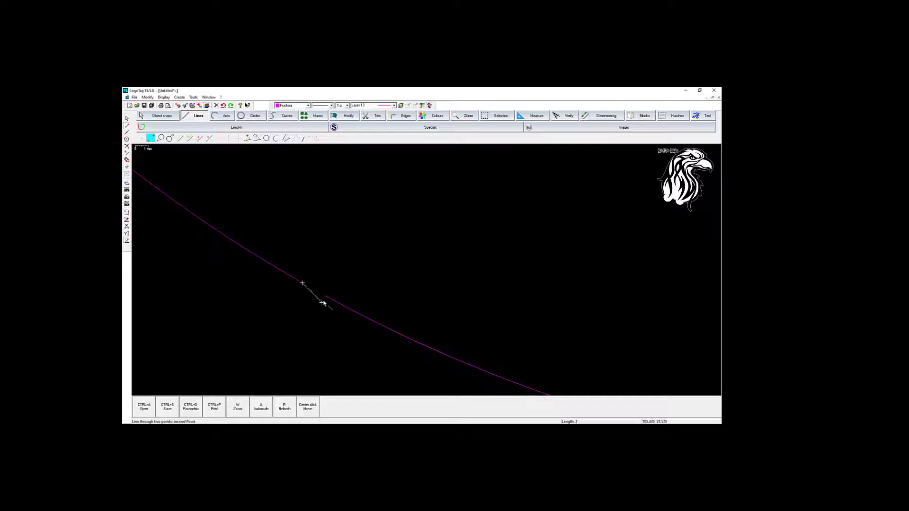
{"action": "key", "text": "Escape"}
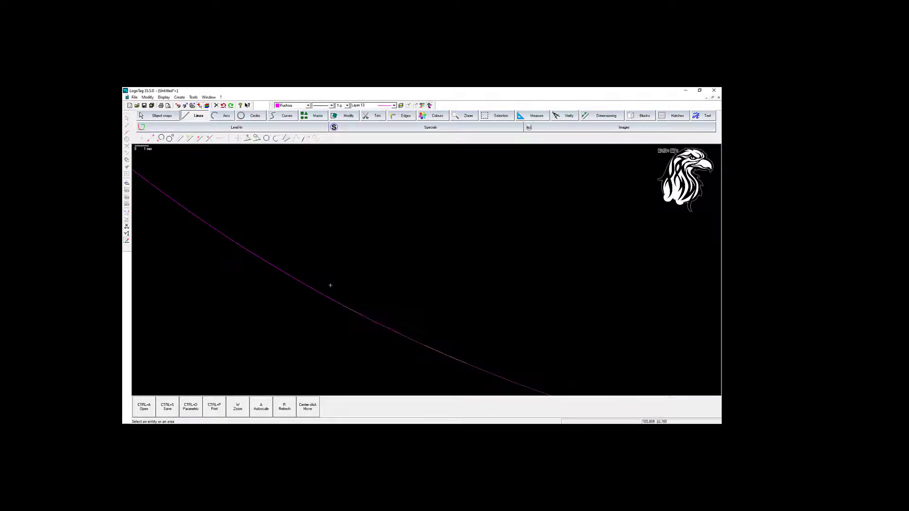
{"action": "scroll", "coordinate": [341, 275], "scroll_direction": "down", "scroll_amount": 5}
{"action": "scroll", "coordinate": [342, 278], "scroll_direction": "down", "scroll_amount": 5}
{"action": "scroll", "coordinate": [342, 278], "scroll_direction": "up", "scroll_amount": 2}
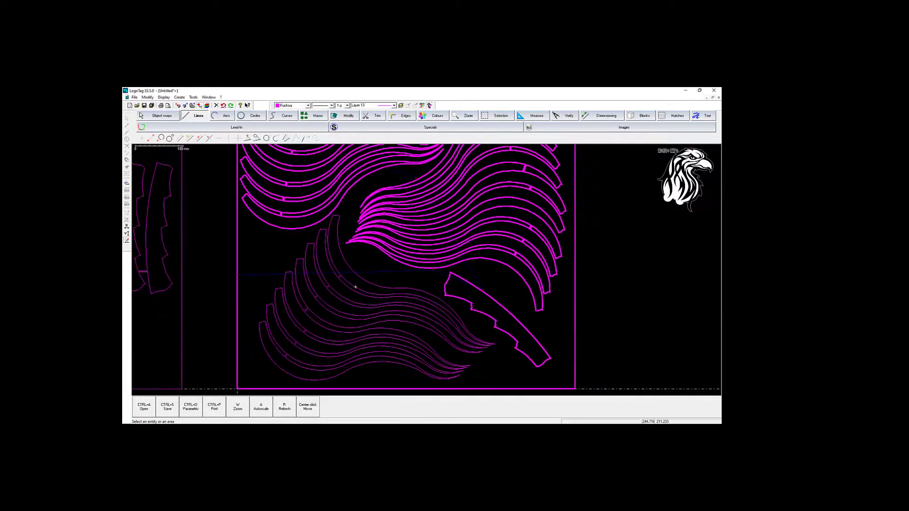
{"action": "scroll", "coordinate": [355, 284], "scroll_direction": "down", "scroll_amount": 3}
{"action": "scroll", "coordinate": [362, 282], "scroll_direction": "up", "scroll_amount": 4}
{"action": "scroll", "coordinate": [362, 282], "scroll_direction": "down", "scroll_amount": 3}
{"action": "scroll", "coordinate": [260, 195], "scroll_direction": "up", "scroll_amount": 1}
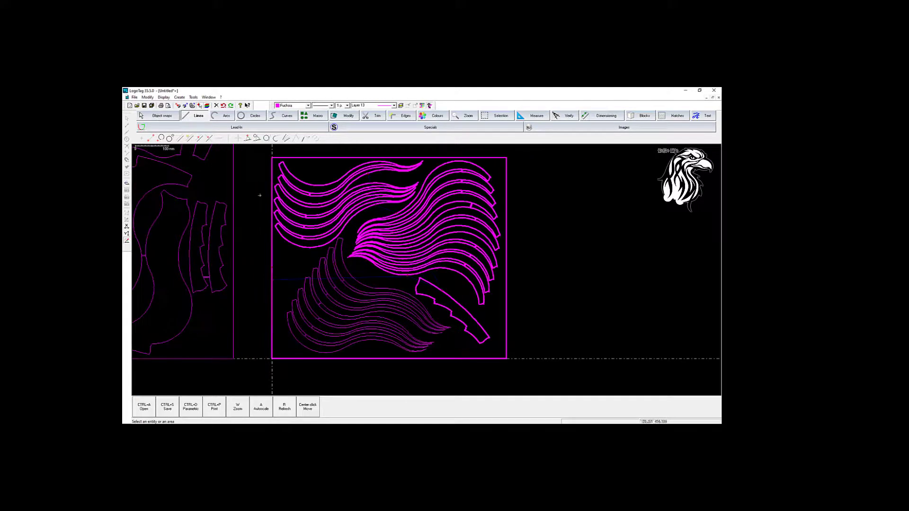
{"action": "left_click", "coordinate": [179, 126]}
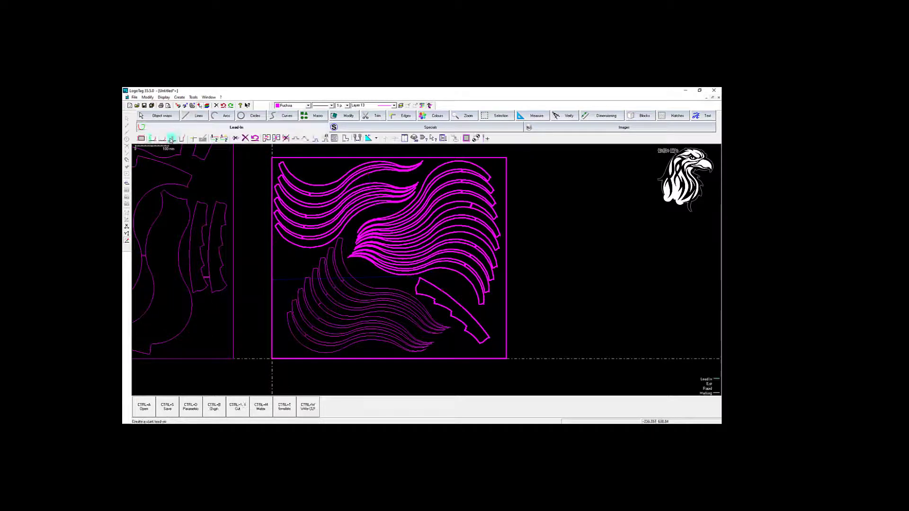
{"action": "left_click", "coordinate": [172, 138]}
{"action": "left_click", "coordinate": [457, 302]}
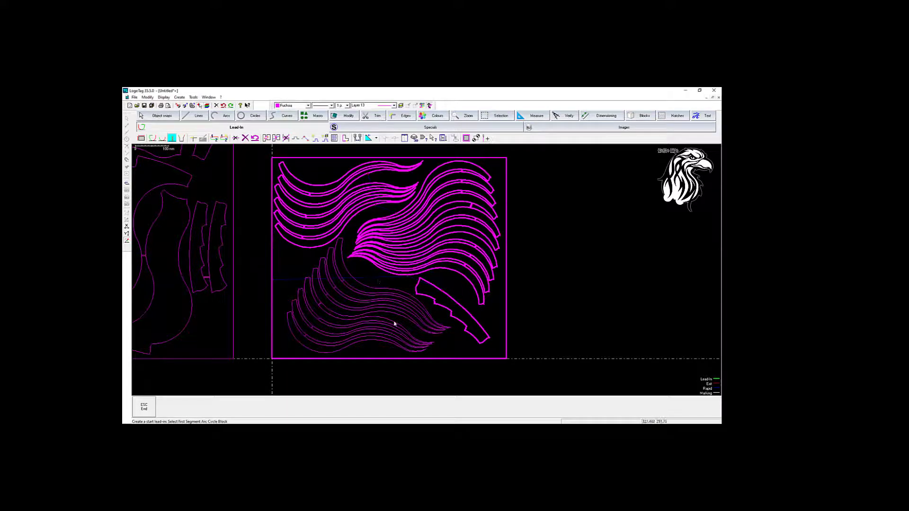
{"action": "scroll", "coordinate": [395, 324], "scroll_direction": "up", "scroll_amount": 2}
{"action": "scroll", "coordinate": [408, 312], "scroll_direction": "up", "scroll_amount": 2}
{"action": "scroll", "coordinate": [463, 310], "scroll_direction": "up", "scroll_amount": 1}
{"action": "scroll", "coordinate": [442, 264], "scroll_direction": "down", "scroll_amount": 2}
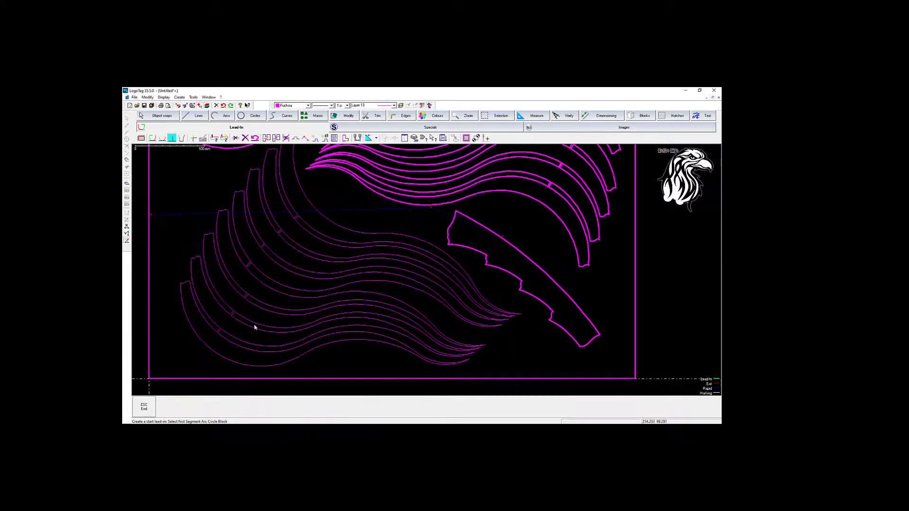
{"action": "scroll", "coordinate": [316, 201], "scroll_direction": "up", "scroll_amount": 3}
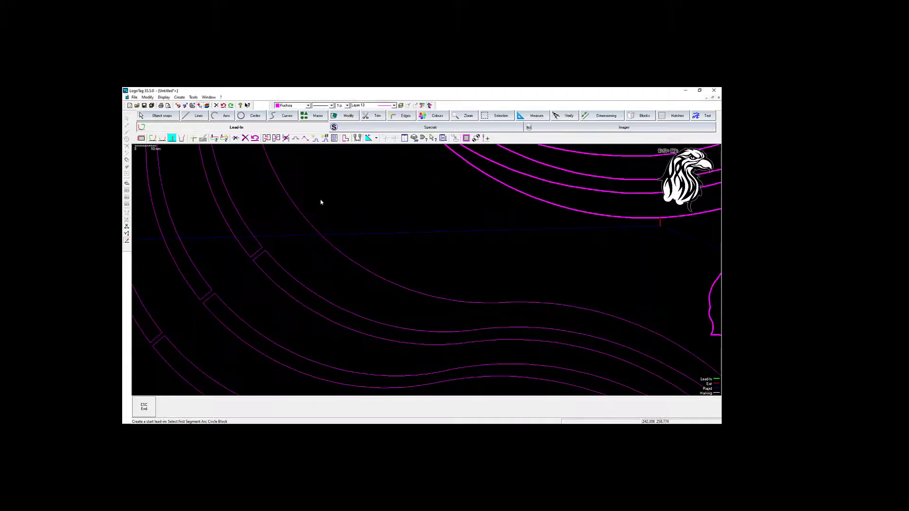
{"action": "scroll", "coordinate": [321, 203], "scroll_direction": "down", "scroll_amount": 2}
{"action": "scroll", "coordinate": [322, 203], "scroll_direction": "down", "scroll_amount": 1}
{"action": "scroll", "coordinate": [330, 164], "scroll_direction": "down", "scroll_amount": 2}
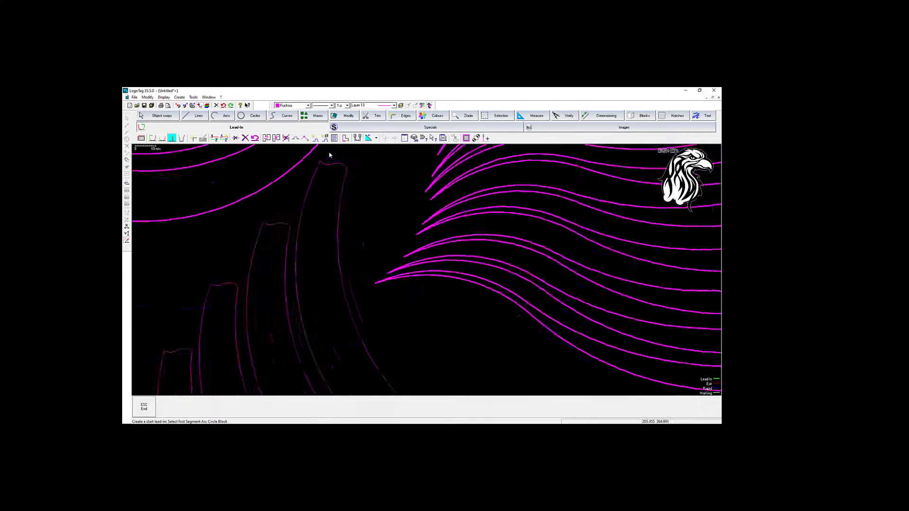
{"action": "scroll", "coordinate": [329, 156], "scroll_direction": "down", "scroll_amount": 2}
{"action": "scroll", "coordinate": [315, 182], "scroll_direction": "down", "scroll_amount": 3}
{"action": "scroll", "coordinate": [280, 288], "scroll_direction": "up", "scroll_amount": 2}
{"action": "scroll", "coordinate": [534, 347], "scroll_direction": "up", "scroll_amount": 3}
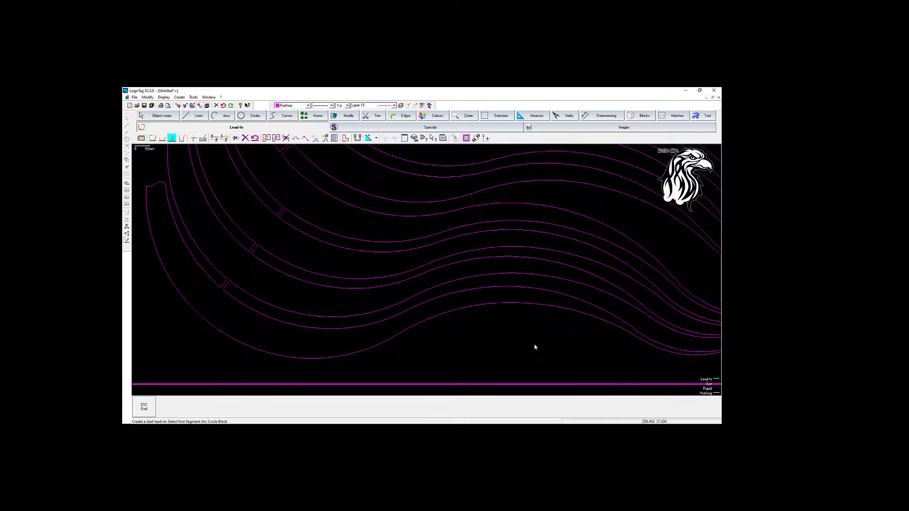
{"action": "scroll", "coordinate": [496, 331], "scroll_direction": "up", "scroll_amount": 1}
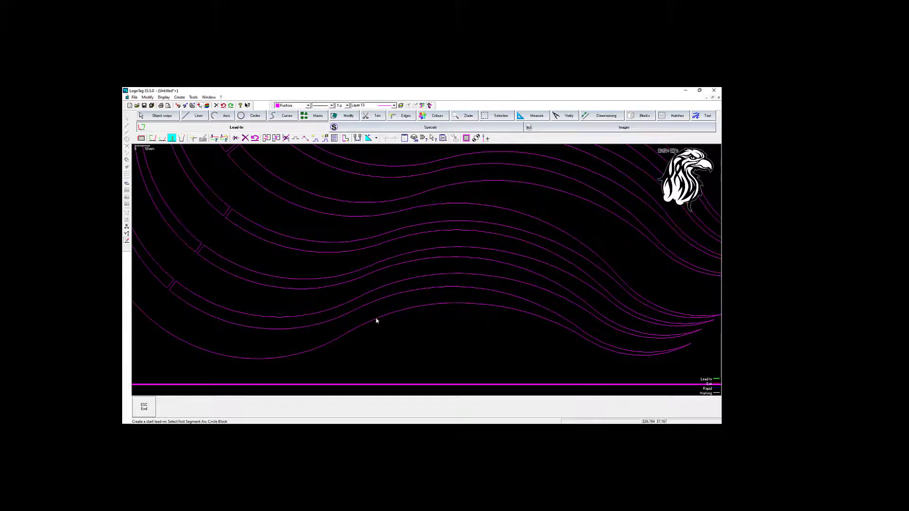
{"action": "scroll", "coordinate": [375, 319], "scroll_direction": "up", "scroll_amount": 2}
{"action": "scroll", "coordinate": [561, 317], "scroll_direction": "up", "scroll_amount": 1}
{"action": "scroll", "coordinate": [574, 301], "scroll_direction": "up", "scroll_amount": 2}
{"action": "scroll", "coordinate": [574, 302], "scroll_direction": "down", "scroll_amount": 2}
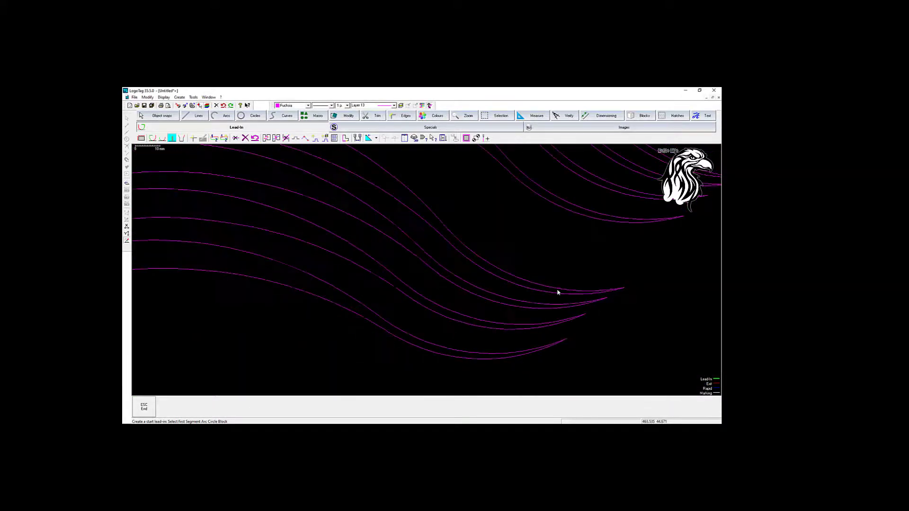
{"action": "scroll", "coordinate": [558, 294], "scroll_direction": "down", "scroll_amount": 1}
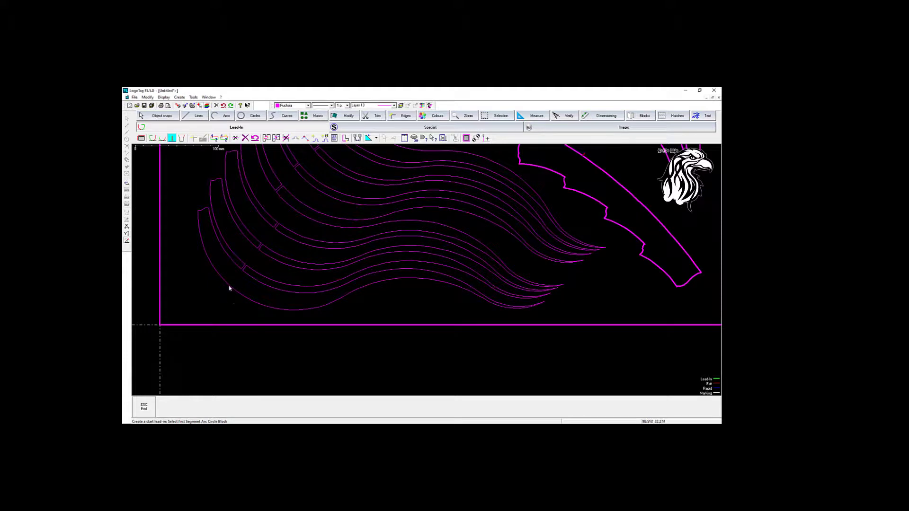
{"action": "scroll", "coordinate": [229, 289], "scroll_direction": "up", "scroll_amount": 2}
{"action": "scroll", "coordinate": [276, 319], "scroll_direction": "up", "scroll_amount": 2}
{"action": "scroll", "coordinate": [304, 329], "scroll_direction": "up", "scroll_amount": 2}
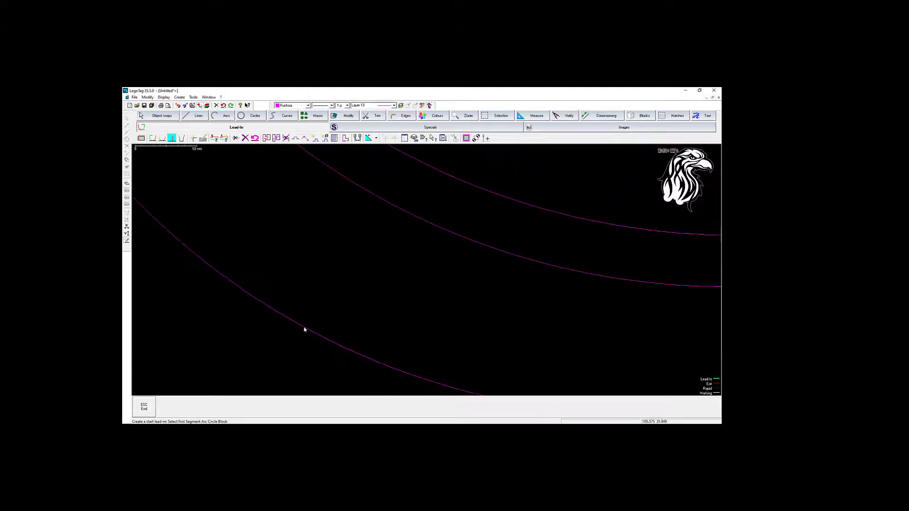
{"action": "scroll", "coordinate": [304, 329], "scroll_direction": "down", "scroll_amount": 2}
{"action": "scroll", "coordinate": [304, 323], "scroll_direction": "down", "scroll_amount": 1}
{"action": "scroll", "coordinate": [337, 266], "scroll_direction": "down", "scroll_amount": 1}
{"action": "scroll", "coordinate": [411, 200], "scroll_direction": "down", "scroll_amount": 1}
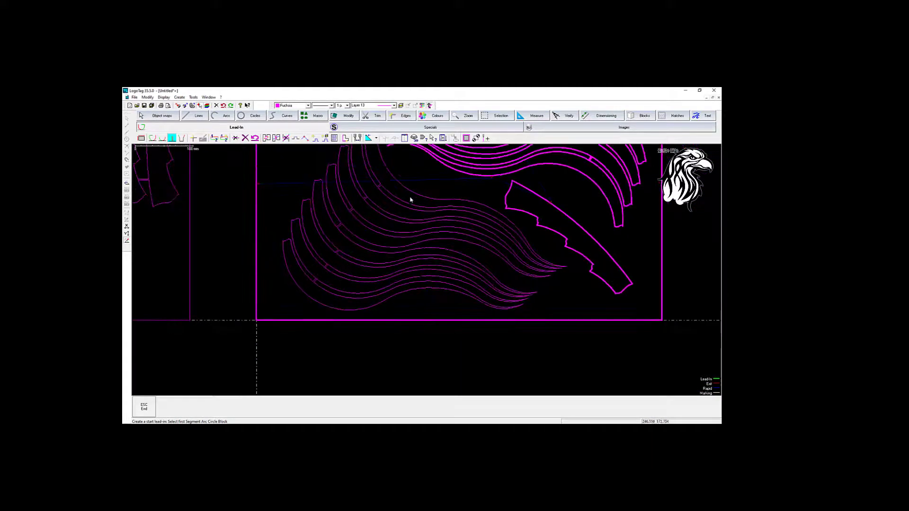
{"action": "scroll", "coordinate": [384, 194], "scroll_direction": "down", "scroll_amount": 1}
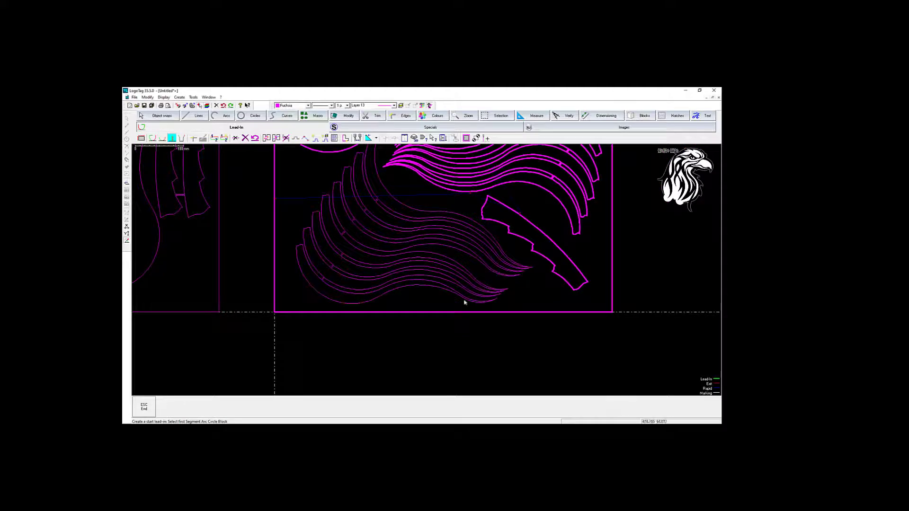
{"action": "scroll", "coordinate": [467, 303], "scroll_direction": "up", "scroll_amount": 3}
{"action": "scroll", "coordinate": [472, 304], "scroll_direction": "down", "scroll_amount": 2}
{"action": "scroll", "coordinate": [471, 303], "scroll_direction": "down", "scroll_amount": 2}
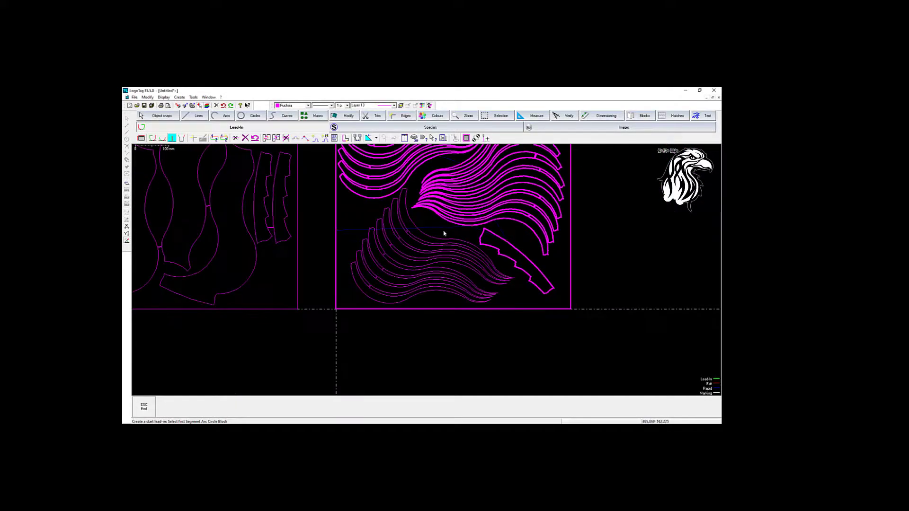
Step: Select everything and divide all blocks into separate entities
{"action": "key", "text": "Escape"}
{"action": "key", "text": "ctrl+a"}
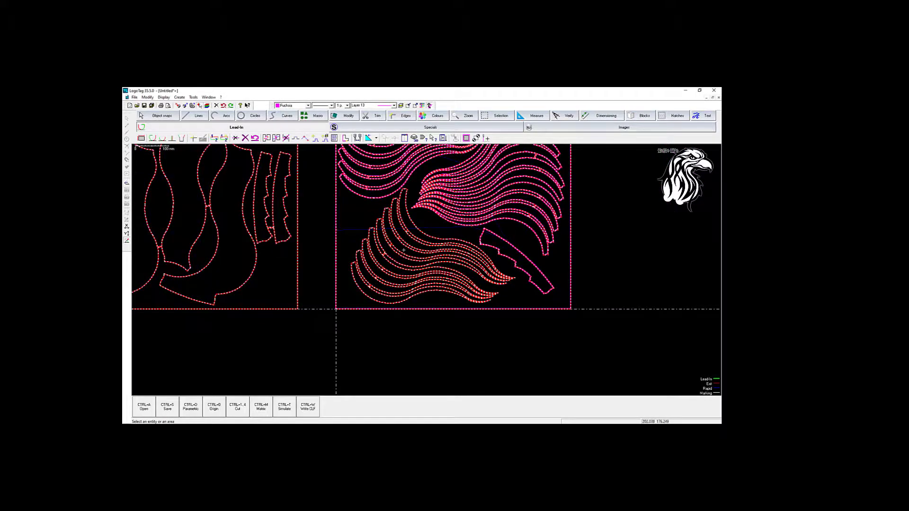
{"action": "left_click", "coordinate": [643, 116]}
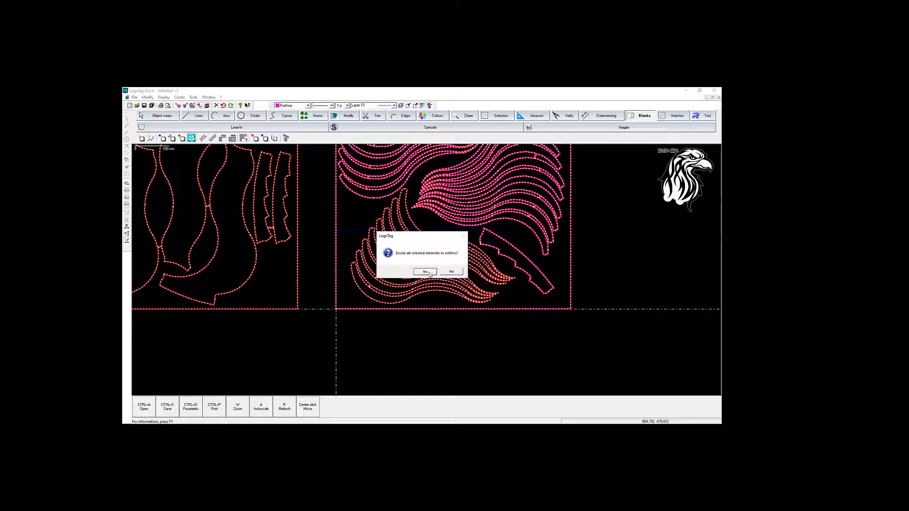
{"action": "left_click", "coordinate": [425, 272]}
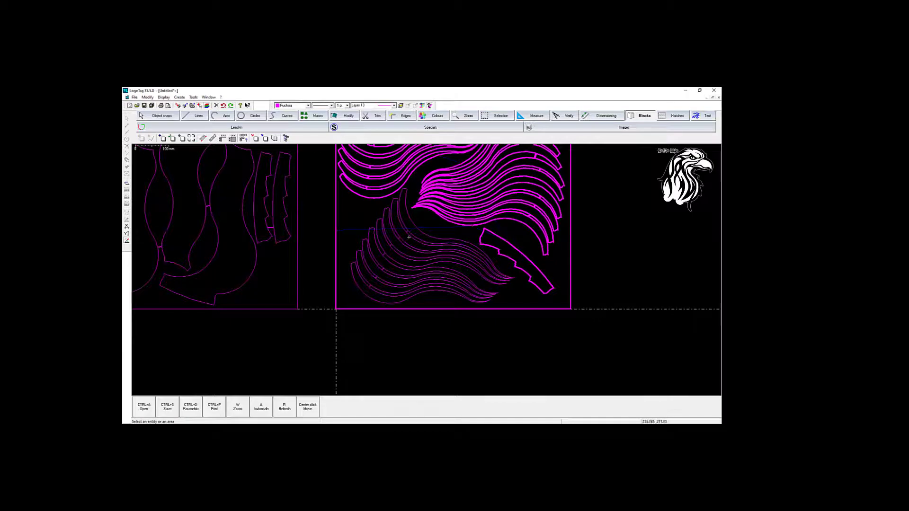
Step: Convert the window-selected lower wave curves into cutting edges
{"action": "left_click_drag", "start_coordinate": [423, 218], "coordinate": [349, 296]}
{"action": "left_click", "coordinate": [344, 311]}
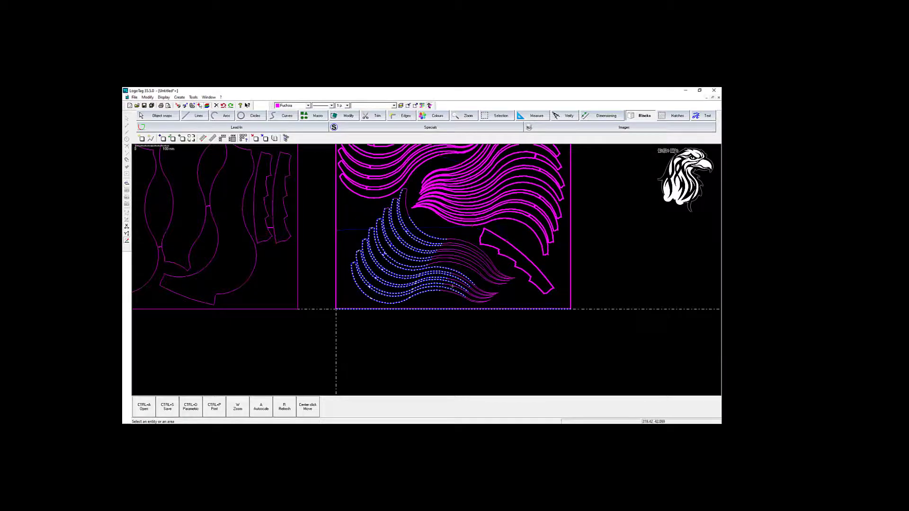
{"action": "left_click", "coordinate": [400, 117]}
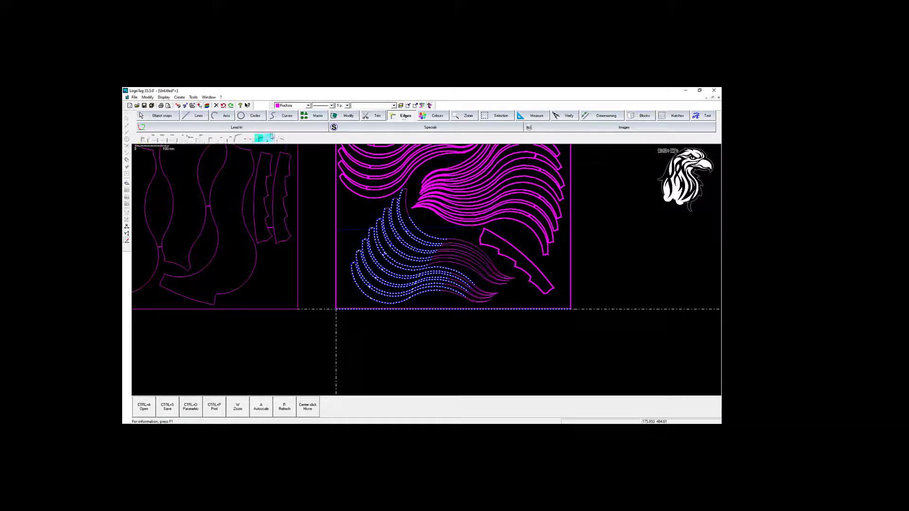
{"action": "left_click", "coordinate": [260, 139]}
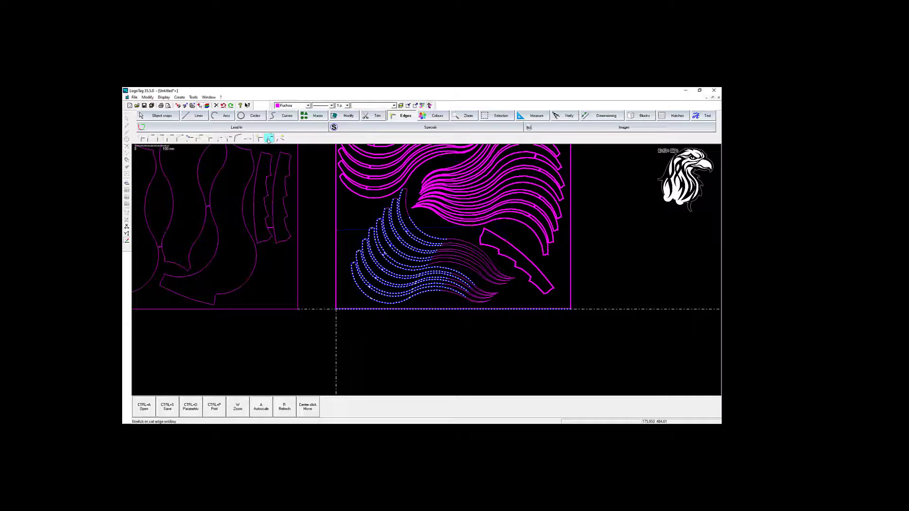
{"action": "right_click", "coordinate": [352, 247]}
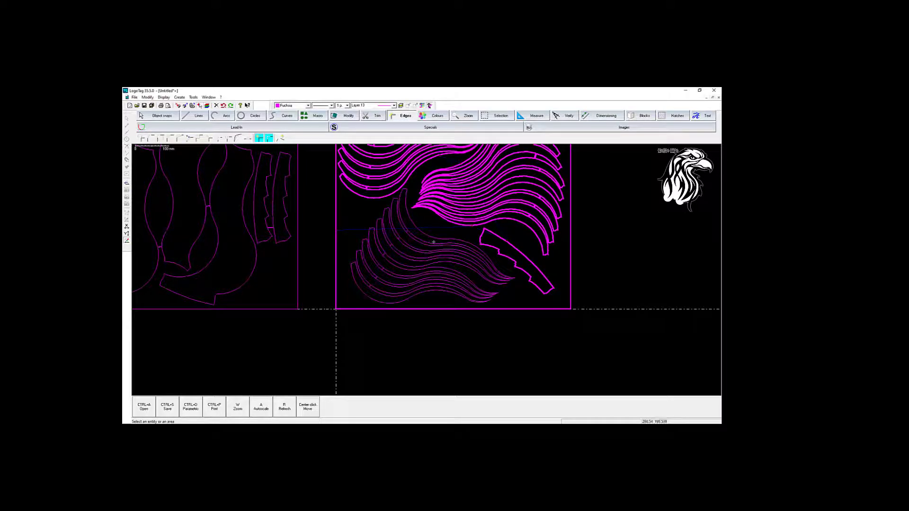
{"action": "left_click", "coordinate": [182, 128]}
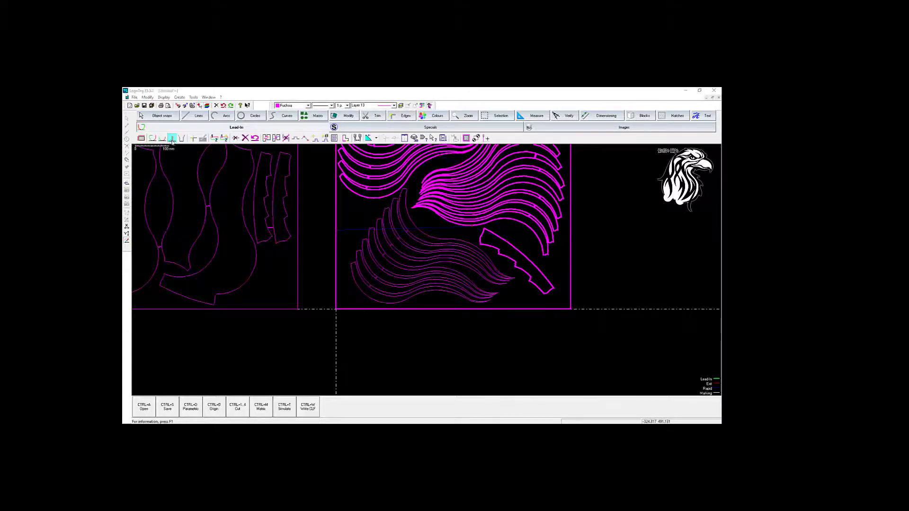
Step: Add a lead-in across the lower wave curves with two points and zoom to check it
{"action": "left_click", "coordinate": [172, 138]}
{"action": "left_click", "coordinate": [457, 300]}
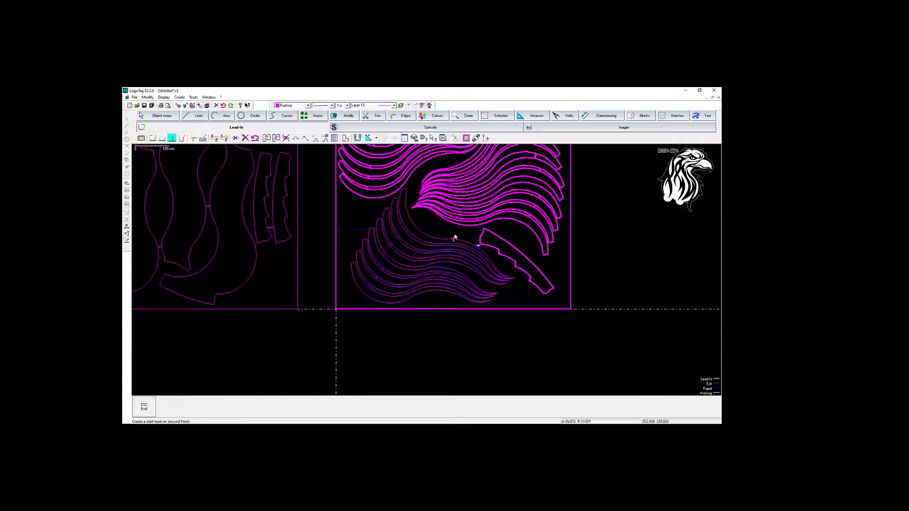
{"action": "left_click", "coordinate": [453, 240]}
{"action": "scroll", "coordinate": [452, 240], "scroll_direction": "up", "scroll_amount": 3}
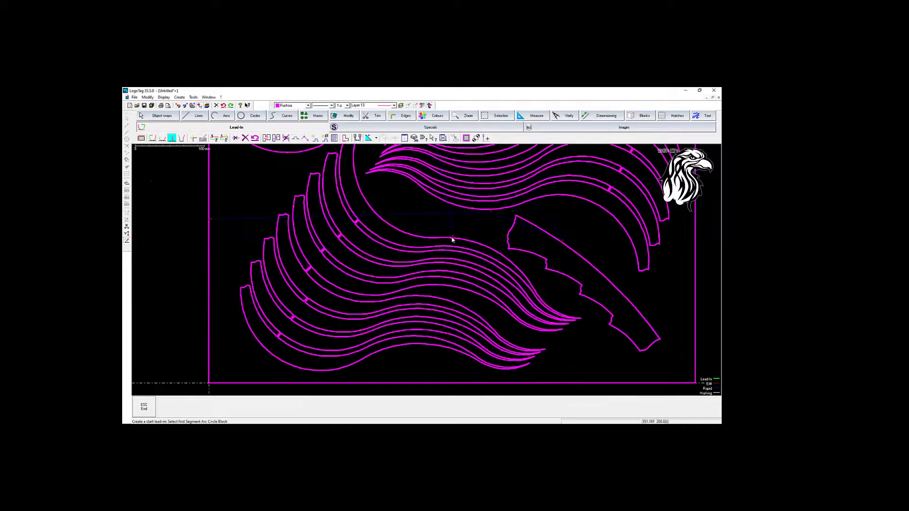
{"action": "scroll", "coordinate": [452, 240], "scroll_direction": "up", "scroll_amount": 2}
{"action": "scroll", "coordinate": [400, 263], "scroll_direction": "down", "scroll_amount": 2}
{"action": "scroll", "coordinate": [381, 286], "scroll_direction": "down", "scroll_amount": 2}
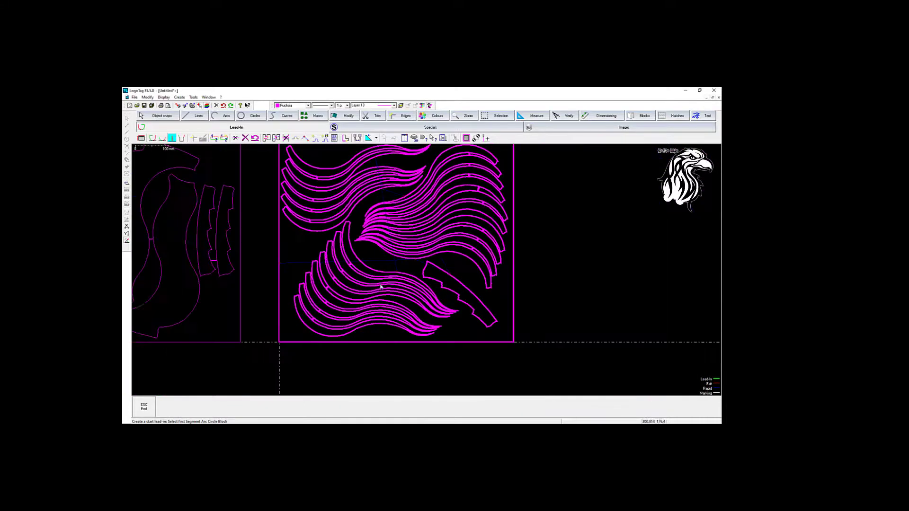
{"action": "scroll", "coordinate": [380, 286], "scroll_direction": "down", "scroll_amount": 2}
{"action": "scroll", "coordinate": [390, 184], "scroll_direction": "up", "scroll_amount": 2}
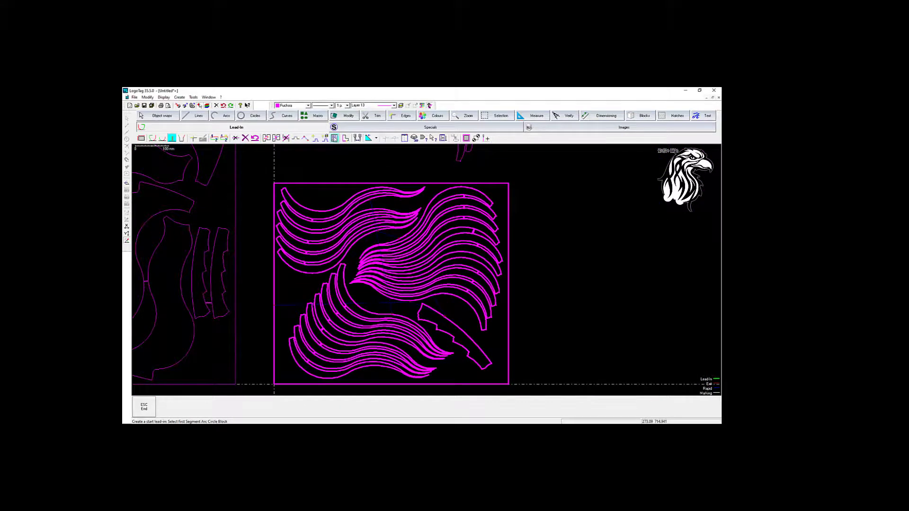
{"action": "left_click", "coordinate": [334, 138]}
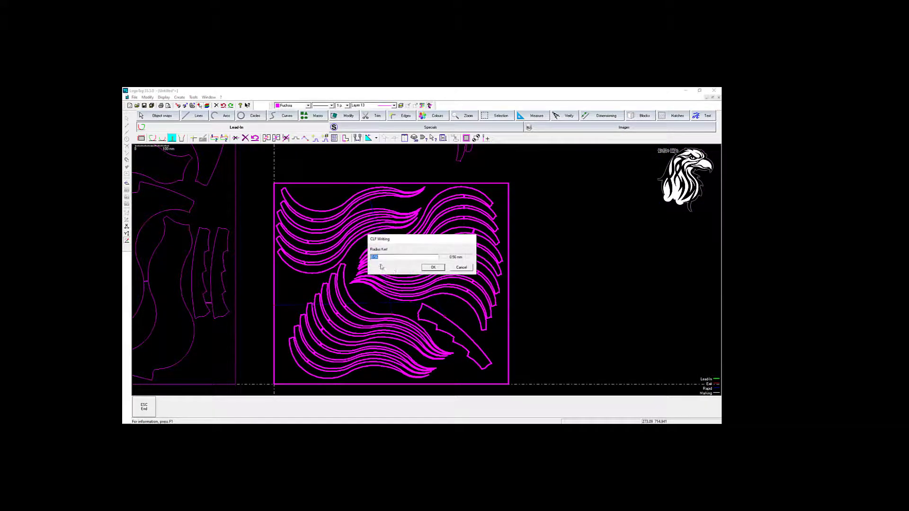
Step: Clear the kerf radius field, then write the CLF file with the Waterjet post-processor
{"action": "key", "text": "BackSpace"}
{"action": "left_click", "coordinate": [433, 268]}
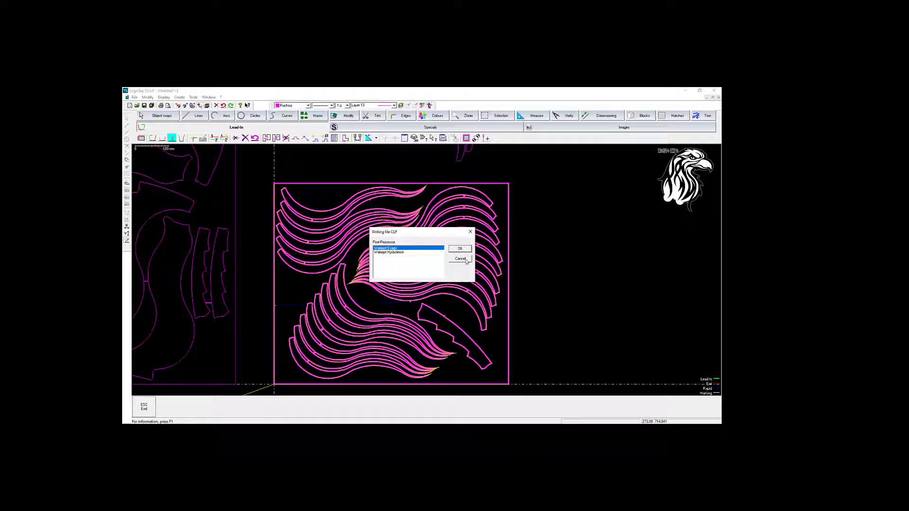
{"action": "left_click", "coordinate": [460, 259]}
{"action": "scroll", "coordinate": [452, 217], "scroll_direction": "down", "scroll_amount": 5}
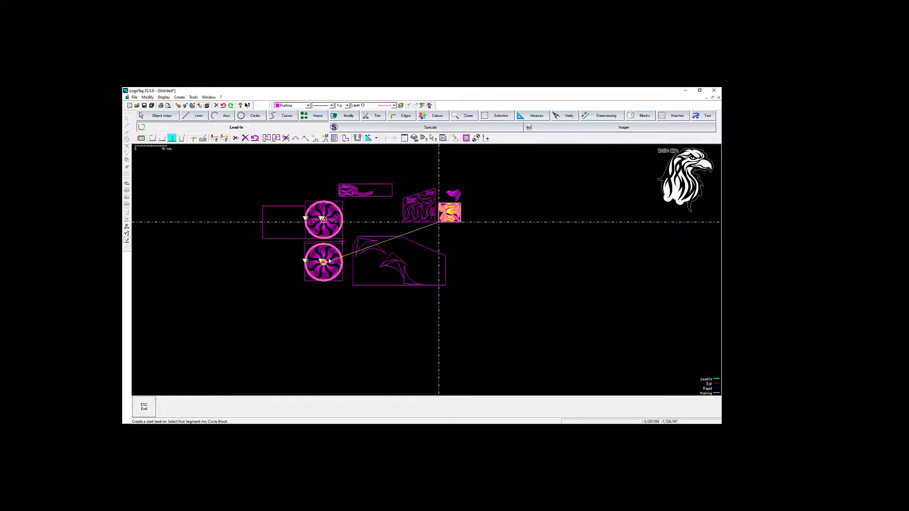
Step: Erase both rosettes' inner fan patterns and clear every existing cut, leaving outer rings and centre marks
{"action": "scroll", "coordinate": [456, 208], "scroll_direction": "up", "scroll_amount": 2}
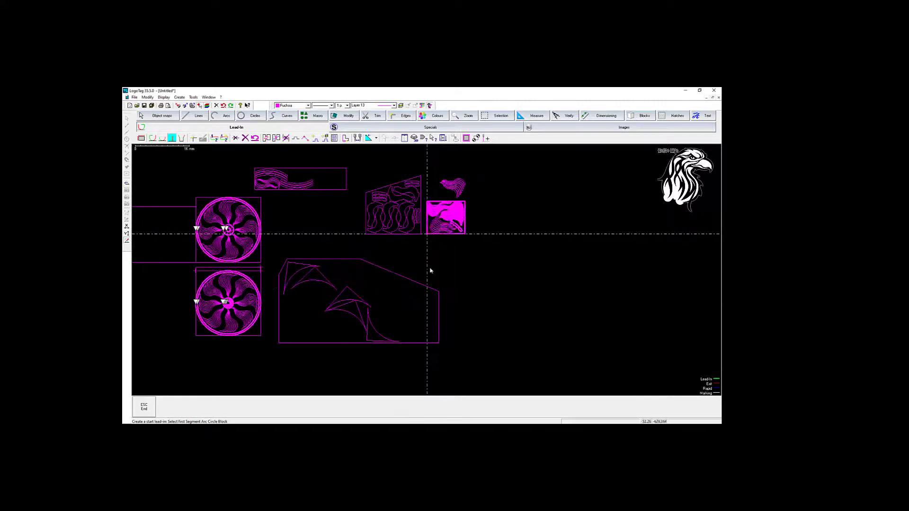
{"action": "key", "text": "Escape"}
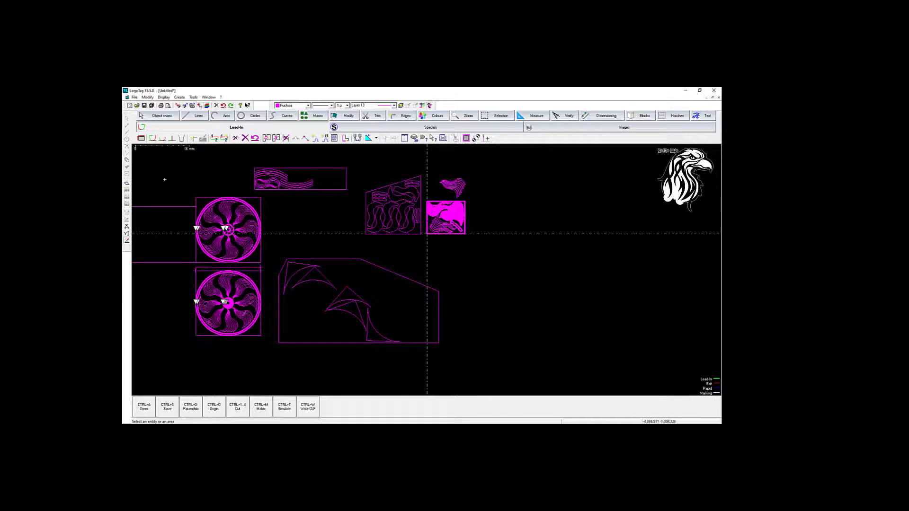
{"action": "left_click", "coordinate": [278, 367]}
{"action": "key", "text": "Delete"}
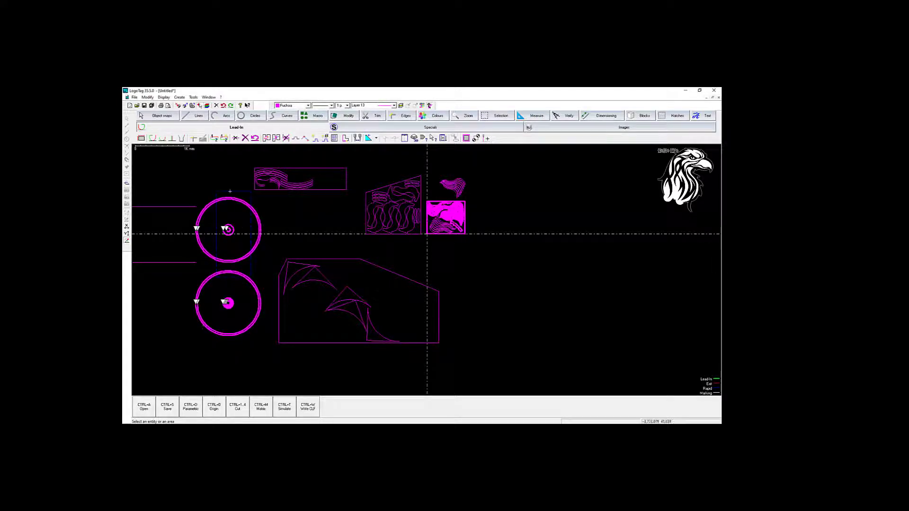
{"action": "left_click", "coordinate": [246, 139]}
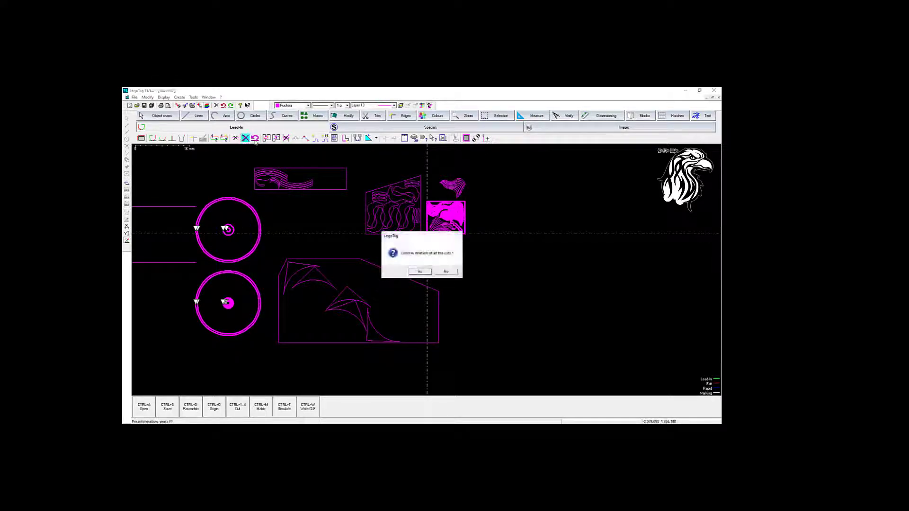
{"action": "left_click", "coordinate": [421, 270]}
Step: Accept the lead-in parameters and add lead-ins to the arc piece and upper waves
{"action": "scroll", "coordinate": [462, 194], "scroll_direction": "up", "scroll_amount": 5}
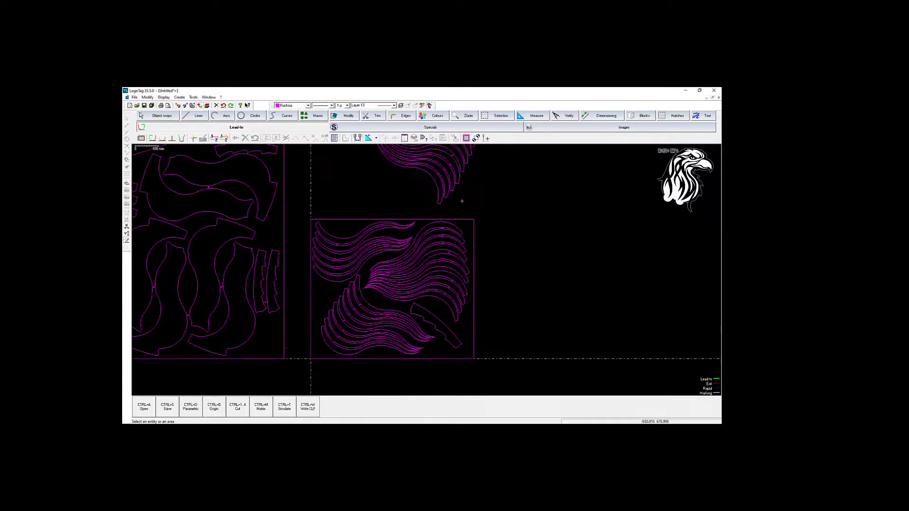
{"action": "left_click", "coordinate": [172, 137]}
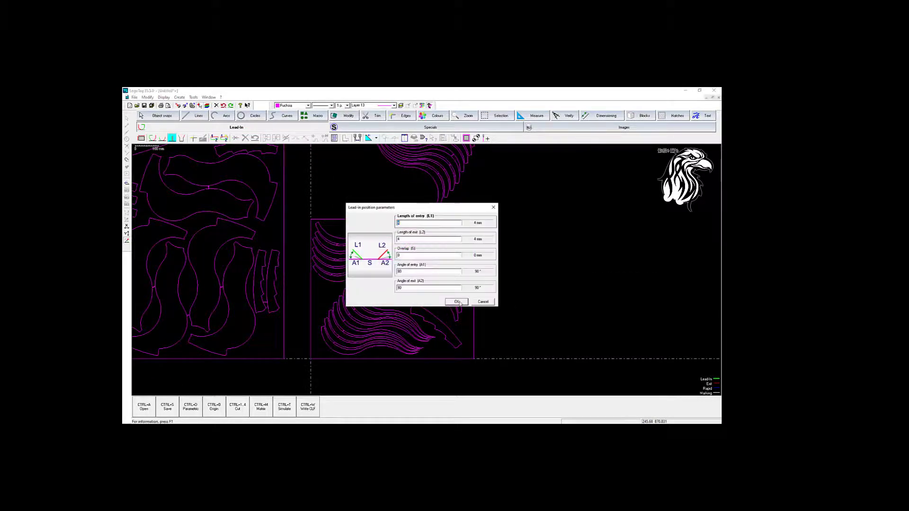
{"action": "left_click", "coordinate": [457, 301]}
{"action": "scroll", "coordinate": [317, 322], "scroll_direction": "up", "scroll_amount": 2}
{"action": "left_click", "coordinate": [316, 320]}
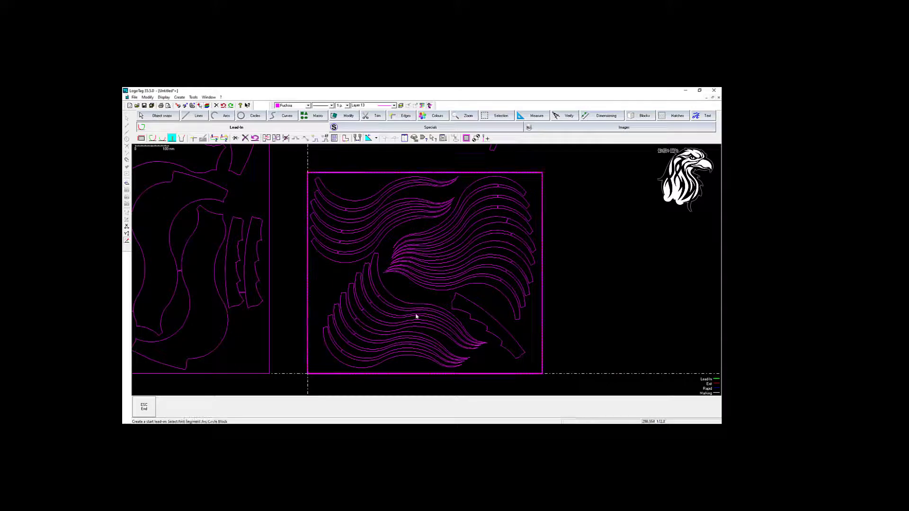
{"action": "left_click", "coordinate": [473, 304]}
Step: Add lead-ins to the upper-right and upper-left wave groups
{"action": "left_click", "coordinate": [431, 222]}
{"action": "scroll", "coordinate": [431, 222], "scroll_direction": "up", "scroll_amount": 1}
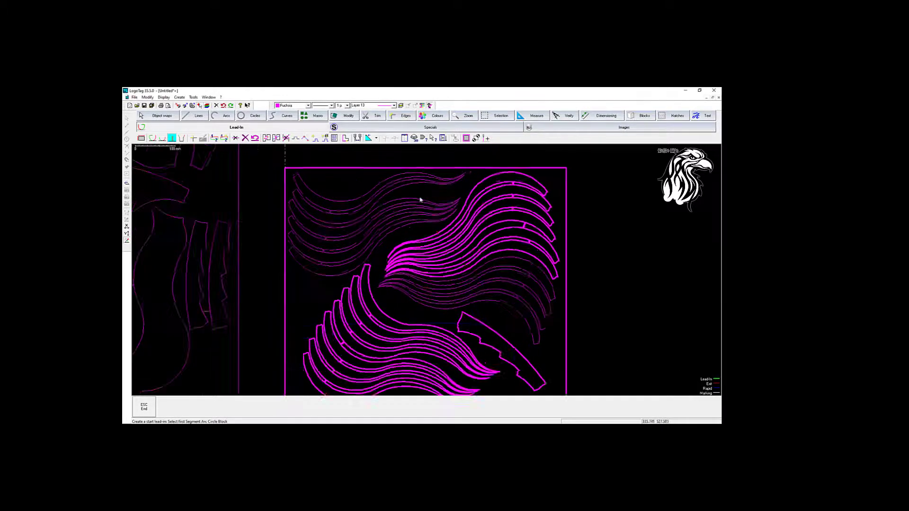
{"action": "scroll", "coordinate": [420, 199], "scroll_direction": "up", "scroll_amount": 1}
{"action": "left_click", "coordinate": [414, 197]}
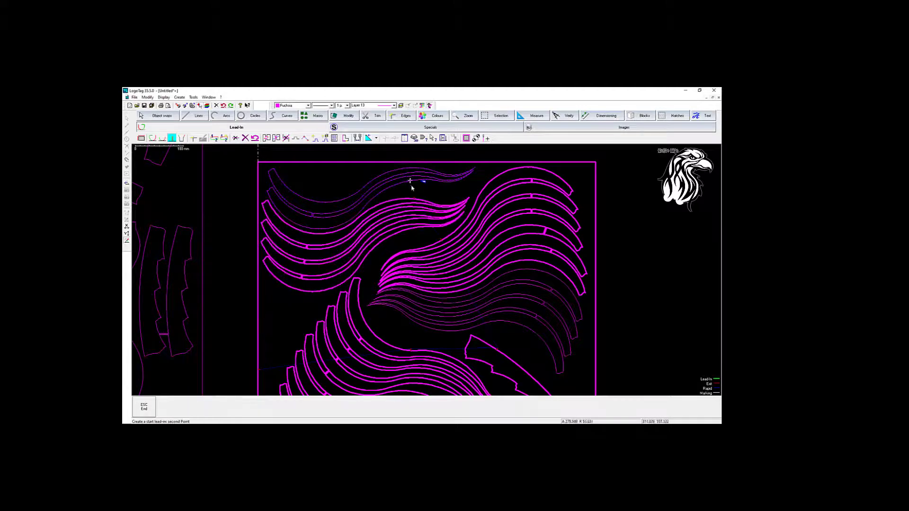
{"action": "left_click", "coordinate": [409, 184]}
Step: Give the faint middle wave group a lead-in and bring up the CLF Radius Kerf dialog
{"action": "scroll", "coordinate": [411, 189], "scroll_direction": "down", "scroll_amount": 2}
{"action": "scroll", "coordinate": [455, 263], "scroll_direction": "up", "scroll_amount": 1}
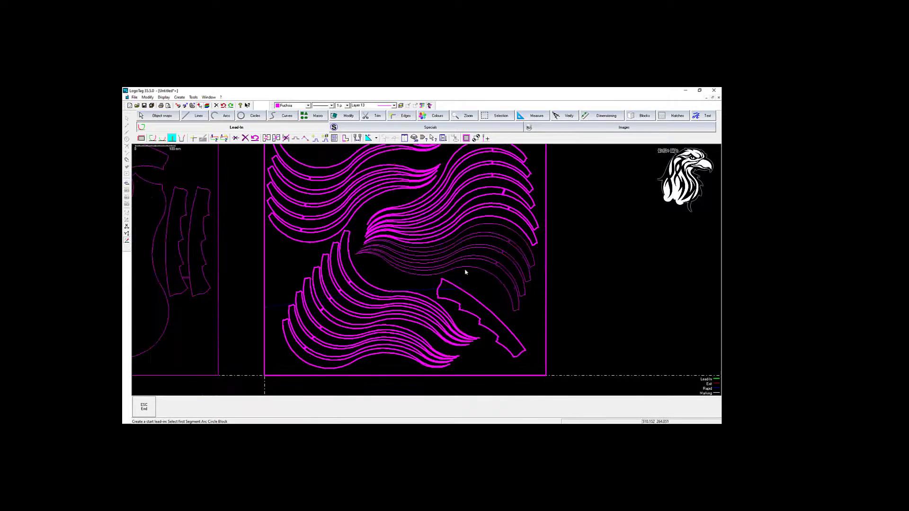
{"action": "left_click", "coordinate": [408, 282]}
{"action": "scroll", "coordinate": [408, 283], "scroll_direction": "down", "scroll_amount": 2}
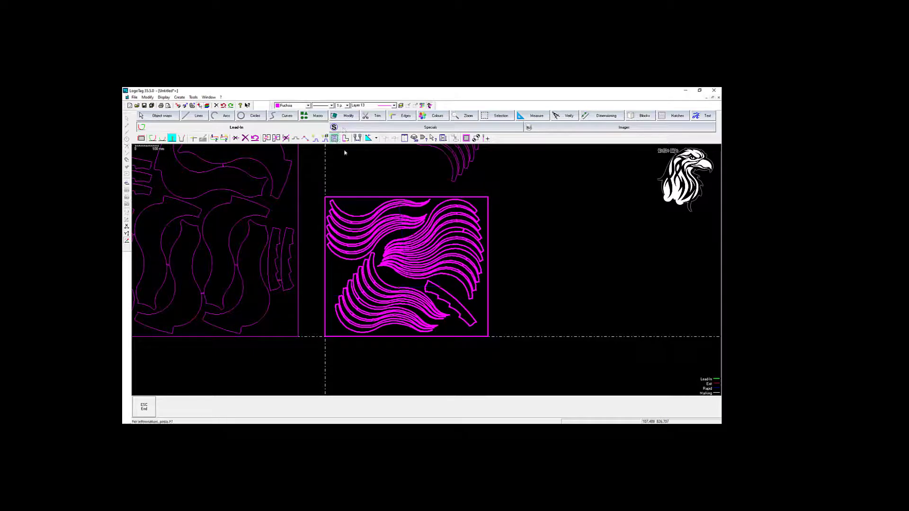
{"action": "left_click", "coordinate": [334, 138]}
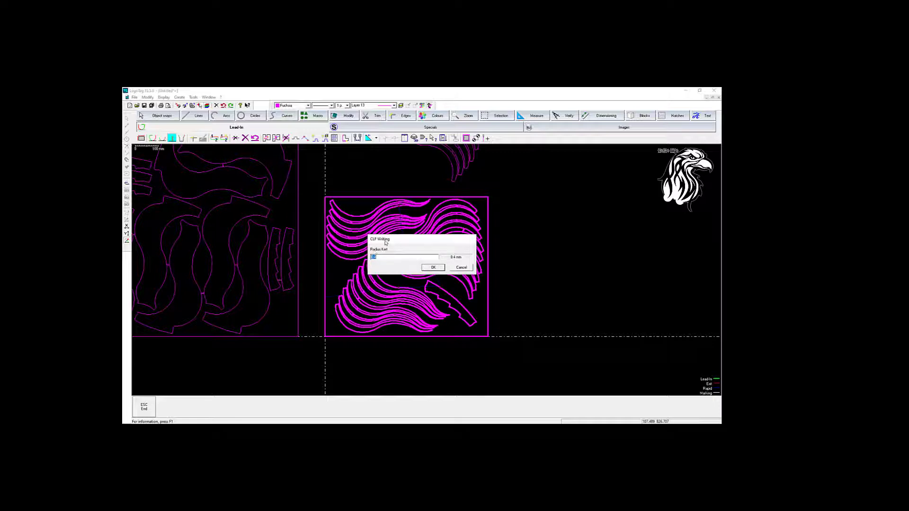
Step: Accept the kerf radius and the waterjet post processor
{"action": "left_click", "coordinate": [438, 267]}
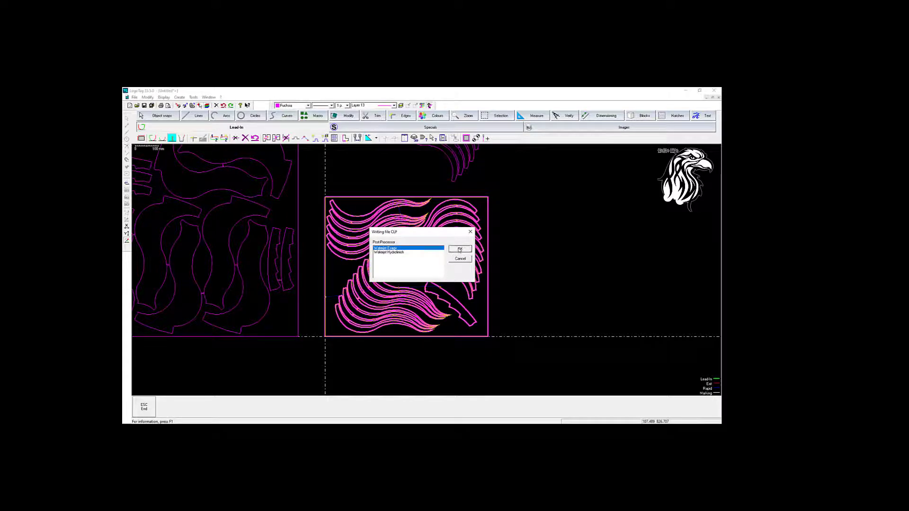
{"action": "left_click", "coordinate": [457, 249]}
{"action": "left_click", "coordinate": [459, 250]}
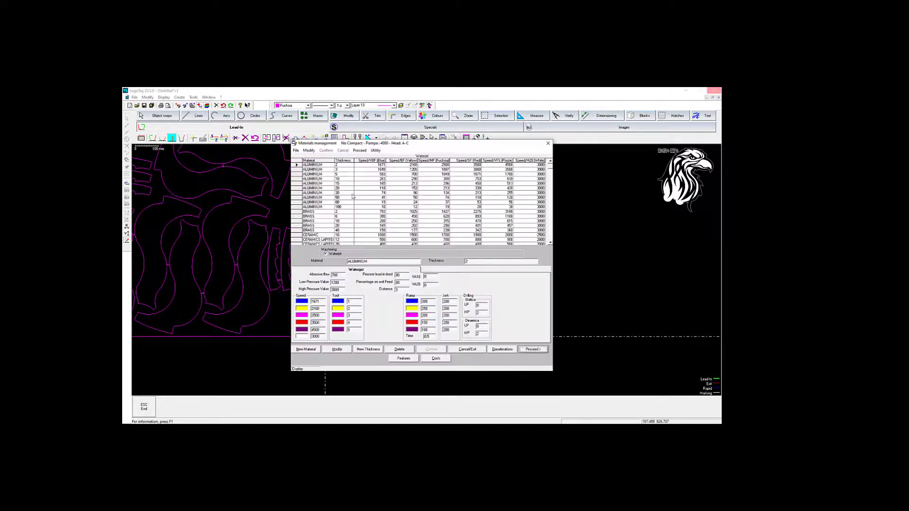
Step: Browse the materials management table for the marble entries
{"action": "left_click", "coordinate": [550, 184]}
{"action": "left_click", "coordinate": [550, 197]}
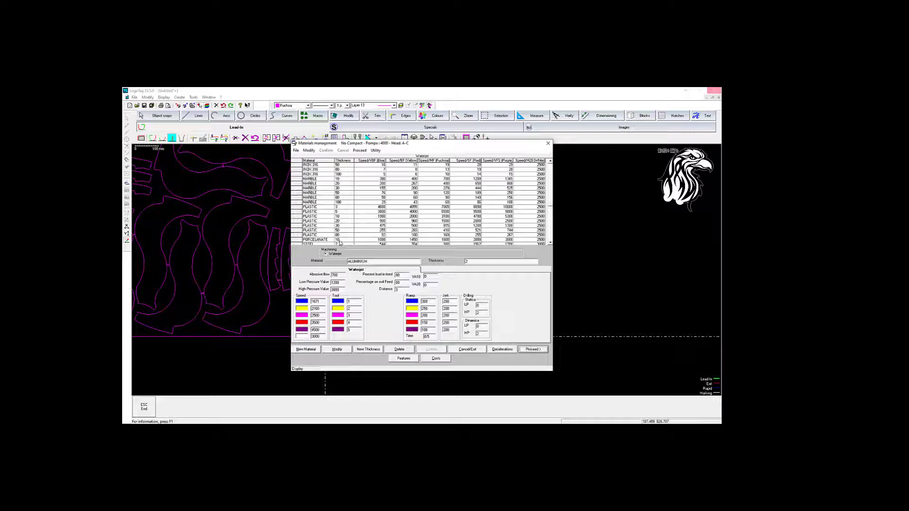
{"action": "scroll", "coordinate": [327, 242], "scroll_direction": "down", "scroll_amount": 1}
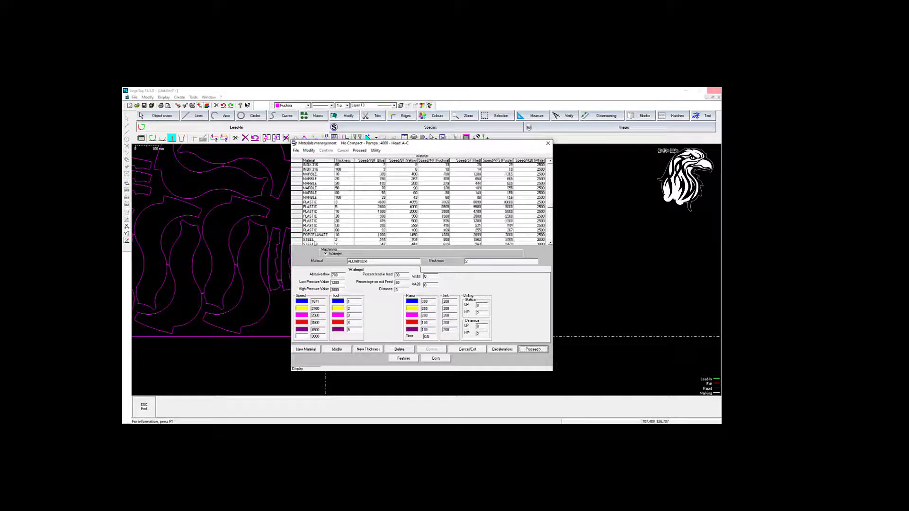
{"action": "left_click", "coordinate": [551, 162]}
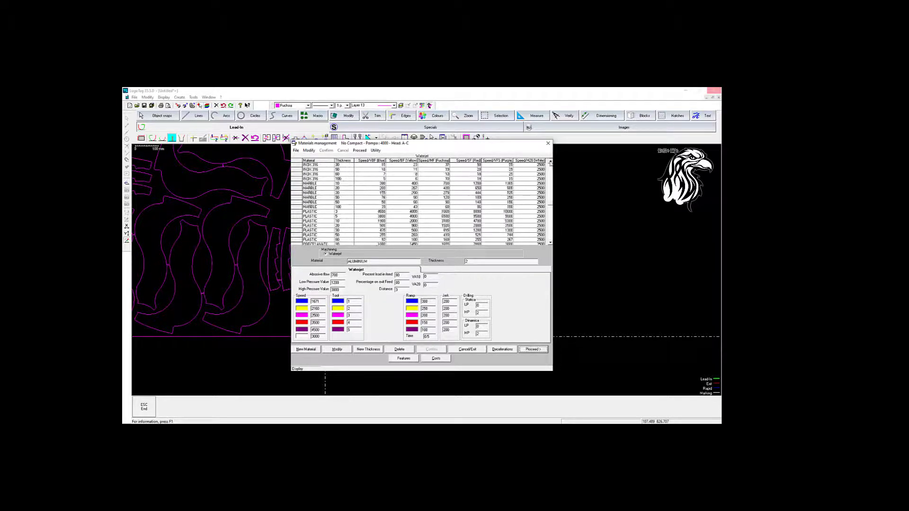
{"action": "left_click", "coordinate": [550, 162]}
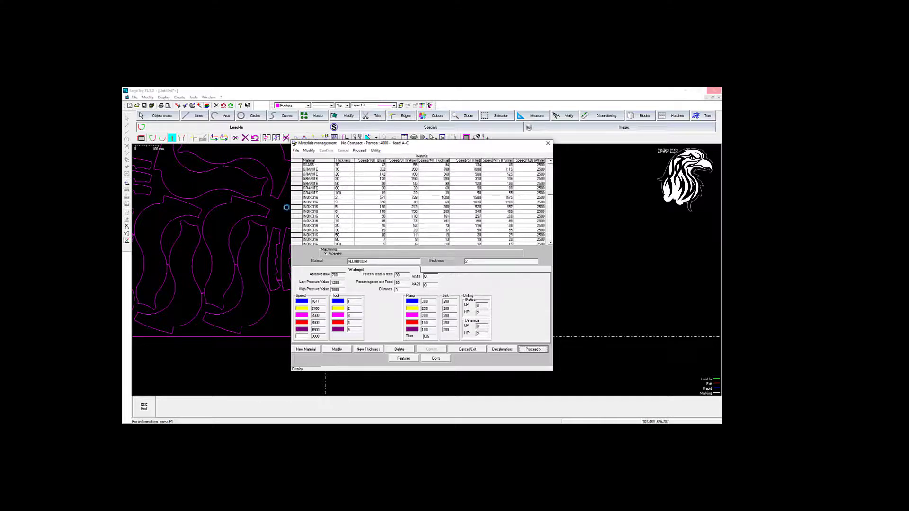
{"action": "left_click", "coordinate": [550, 161]}
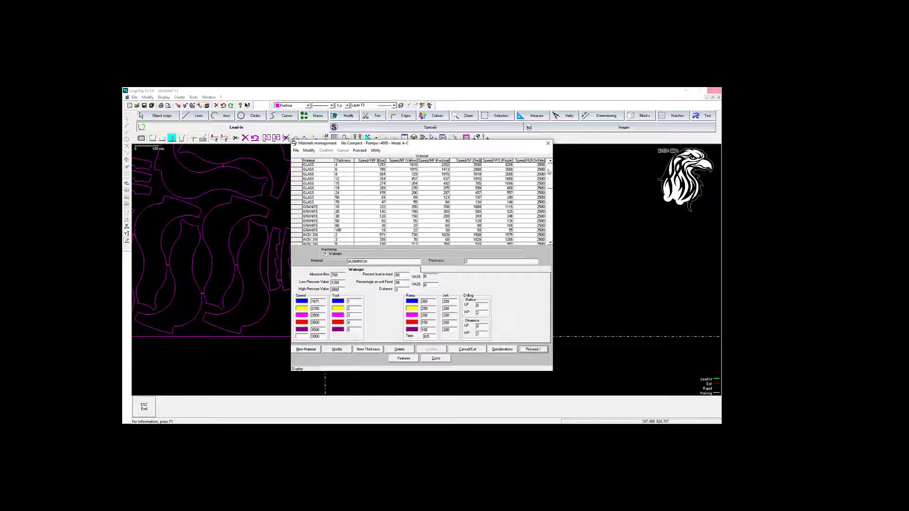
{"action": "scroll", "coordinate": [521, 189], "scroll_direction": "up", "scroll_amount": 1}
{"action": "scroll", "coordinate": [450, 189], "scroll_direction": "up", "scroll_amount": 1}
{"action": "scroll", "coordinate": [379, 184], "scroll_direction": "up", "scroll_amount": 1}
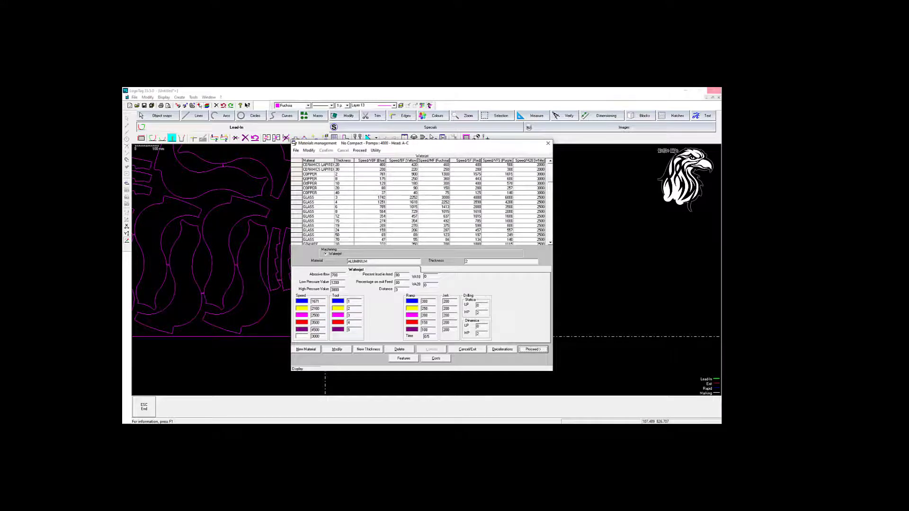
{"action": "scroll", "coordinate": [421, 203], "scroll_direction": "up", "scroll_amount": 2}
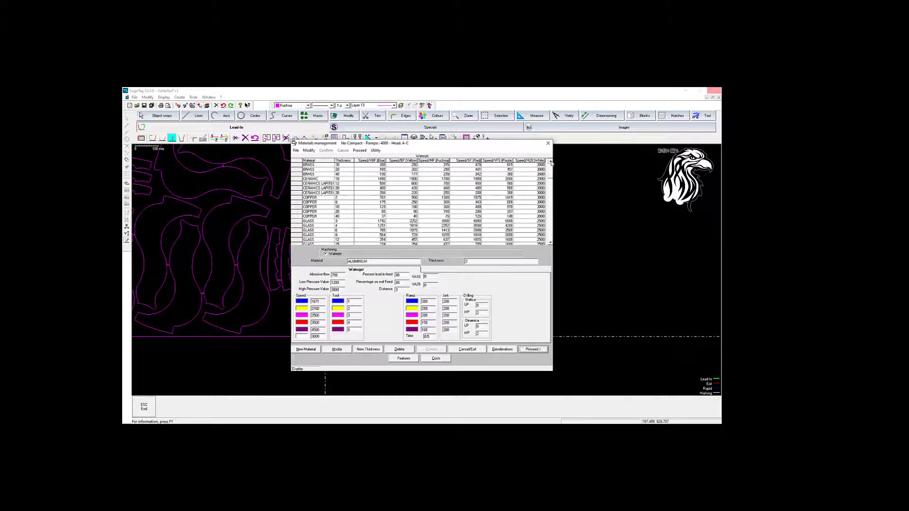
{"action": "scroll", "coordinate": [422, 203], "scroll_direction": "up", "scroll_amount": 1}
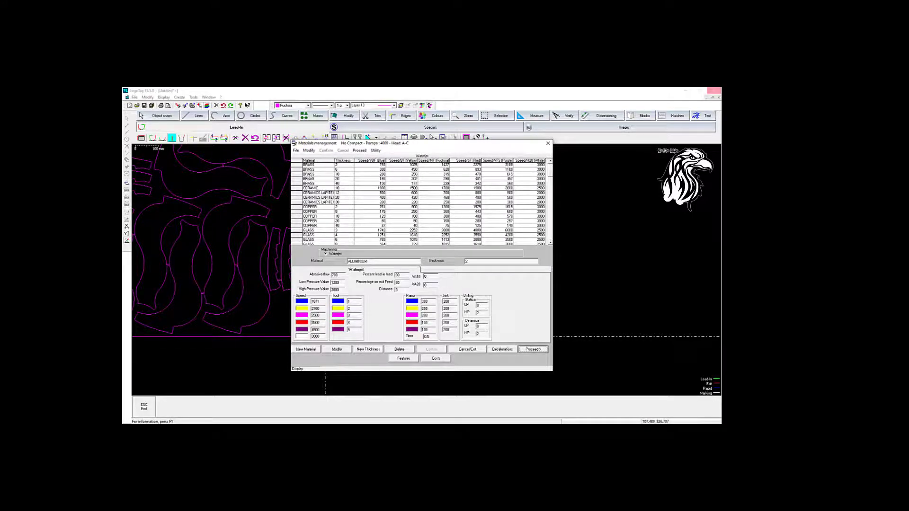
Step: Select the MARBLE row with thickness 20 and proceed to file writing
{"action": "left_click", "coordinate": [308, 161]}
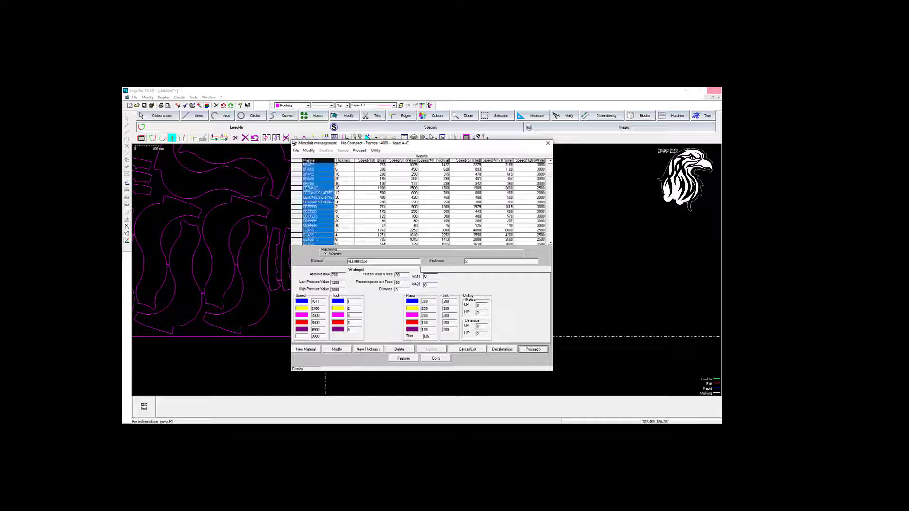
{"action": "left_click", "coordinate": [550, 244]}
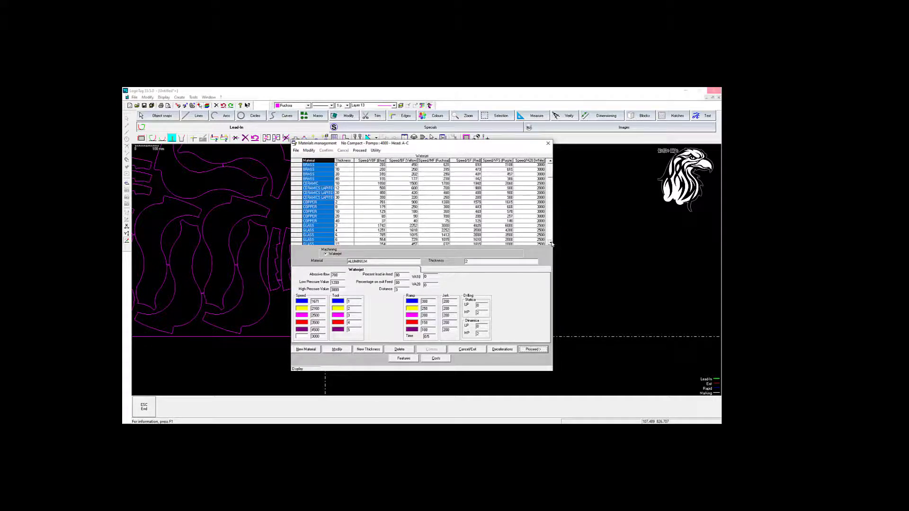
{"action": "left_click", "coordinate": [550, 243]}
{"action": "left_click", "coordinate": [550, 243]}
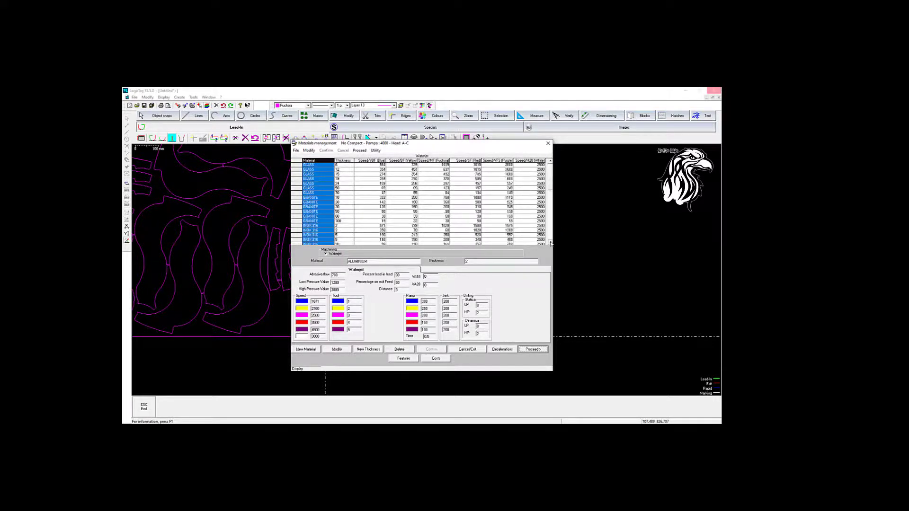
{"action": "left_click", "coordinate": [550, 243]}
{"action": "left_click", "coordinate": [550, 244]}
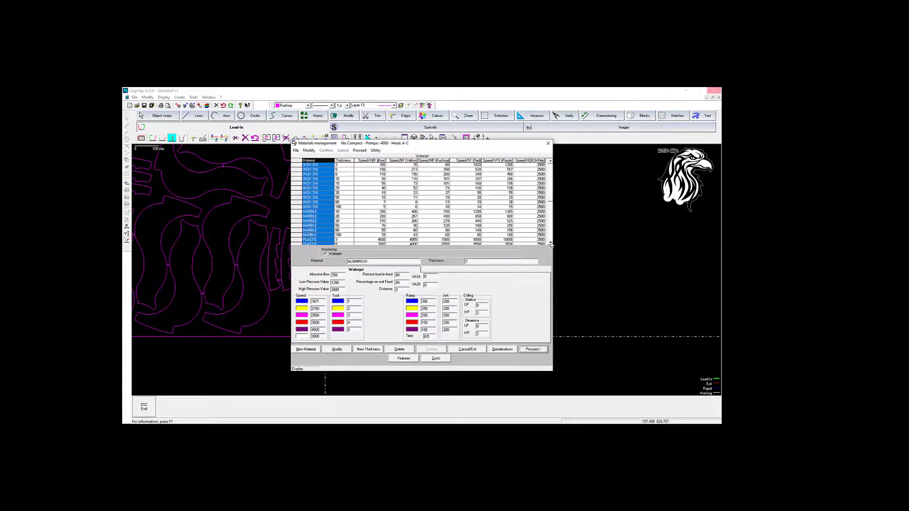
{"action": "left_click", "coordinate": [333, 217]}
{"action": "left_click", "coordinate": [297, 216]}
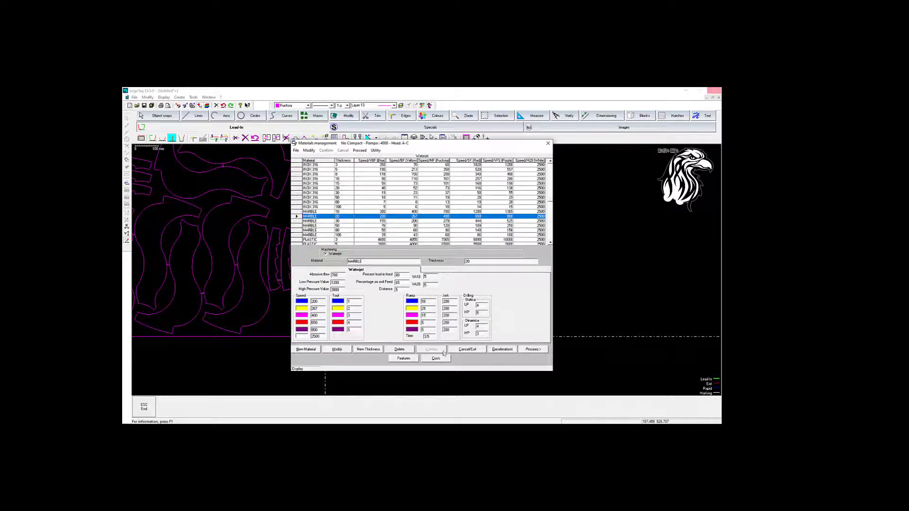
{"action": "left_click", "coordinate": [532, 349]}
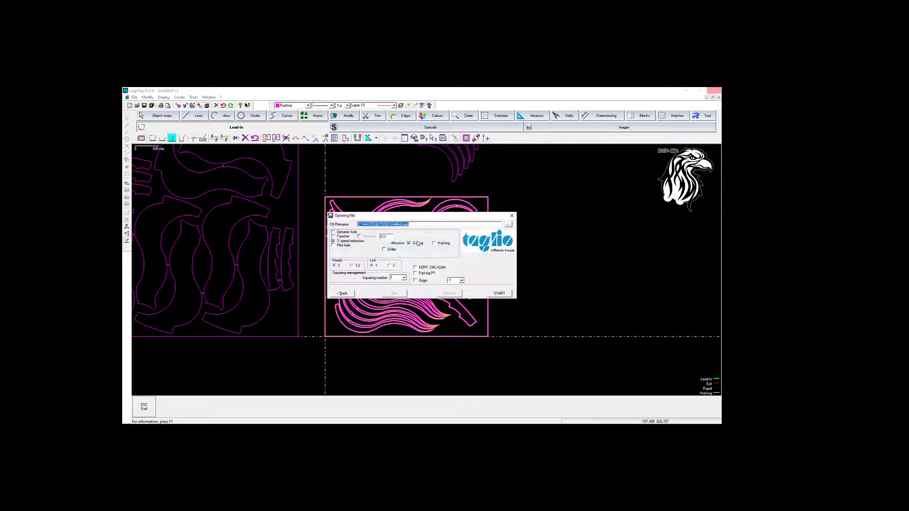
Step: Replace the default Untitled.pgm name, generate the cutting file and check machining and rapid lengths
{"action": "left_click_drag", "start_coordinate": [410, 224], "coordinate": [389, 225]}
{"action": "key", "text": "BackSpace"}
{"action": "type", "text": "careem mallf Marble stone 2cm cutting water jet fi"}
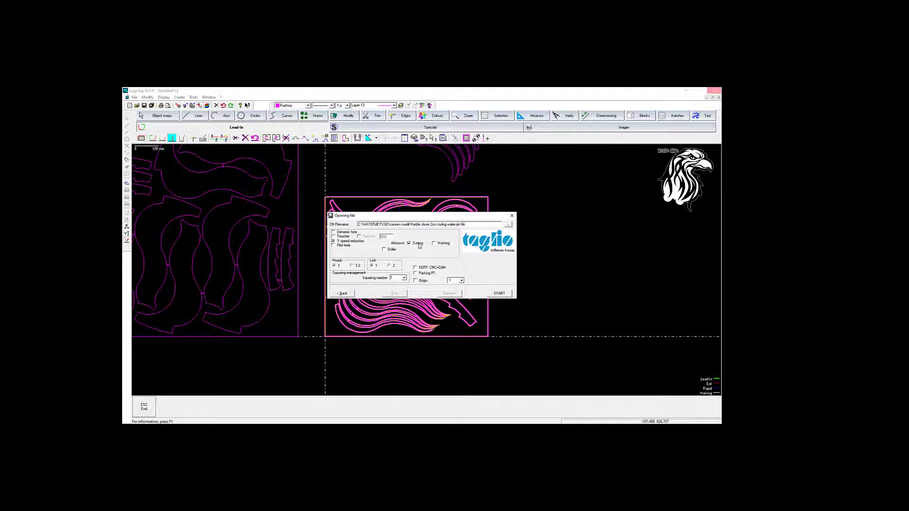
{"action": "left_click", "coordinate": [491, 295]}
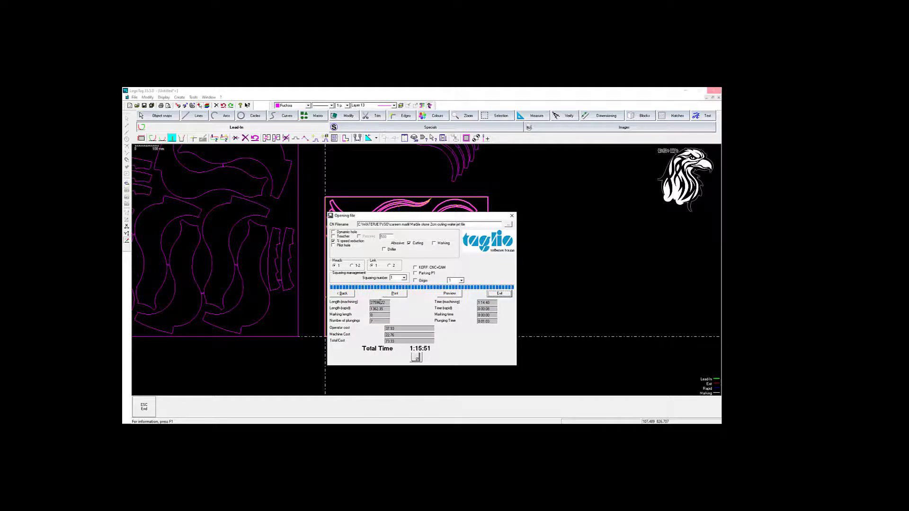
{"action": "double_click", "coordinate": [386, 302]}
{"action": "left_click_drag", "start_coordinate": [387, 308], "coordinate": [366, 312]}
Step: Review the generated G-code in Notepad, then close it and exit file writing
{"action": "left_click", "coordinate": [413, 360]}
{"action": "scroll", "coordinate": [299, 217], "scroll_direction": "down", "scroll_amount": 5}
{"action": "scroll", "coordinate": [298, 216], "scroll_direction": "down", "scroll_amount": 4}
{"action": "scroll", "coordinate": [299, 216], "scroll_direction": "down", "scroll_amount": 5}
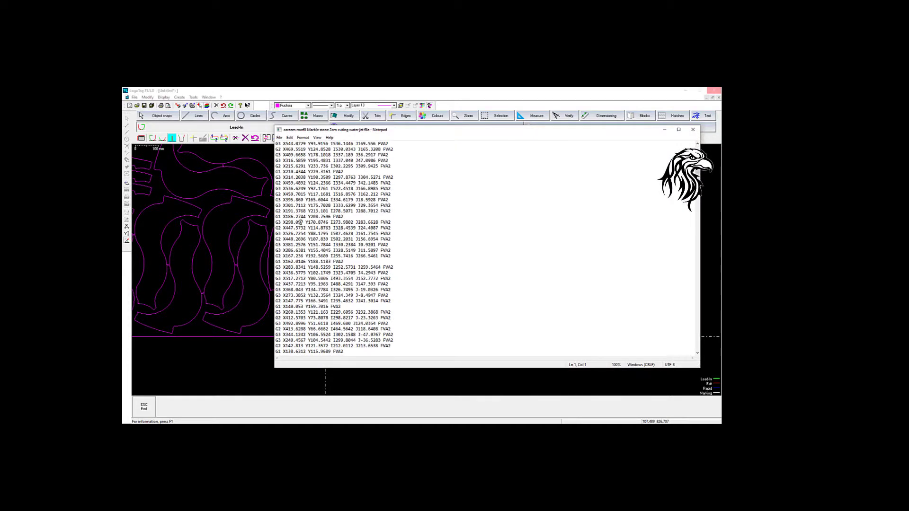
{"action": "scroll", "coordinate": [303, 210], "scroll_direction": "down", "scroll_amount": 5}
{"action": "scroll", "coordinate": [310, 204], "scroll_direction": "down", "scroll_amount": 5}
{"action": "scroll", "coordinate": [319, 193], "scroll_direction": "down", "scroll_amount": 5}
{"action": "scroll", "coordinate": [318, 193], "scroll_direction": "down", "scroll_amount": 5}
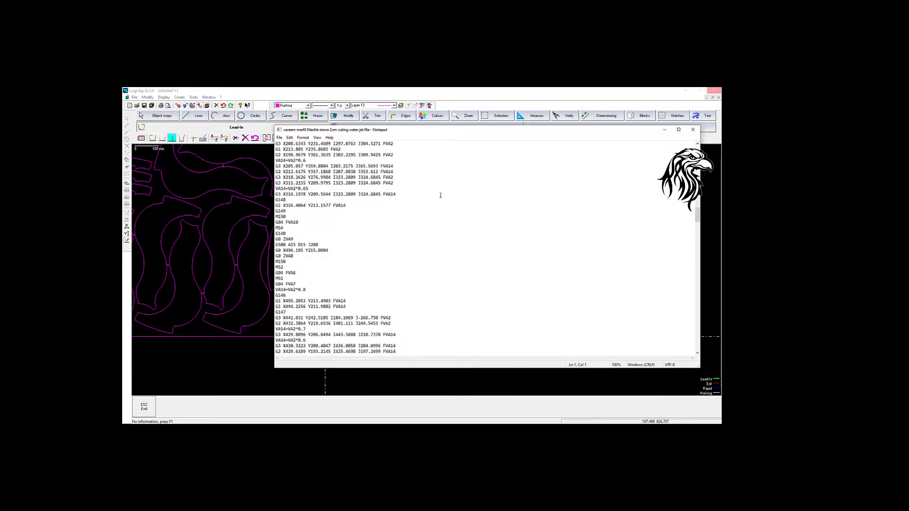
{"action": "left_click", "coordinate": [692, 129]}
{"action": "left_click", "coordinate": [504, 293]}
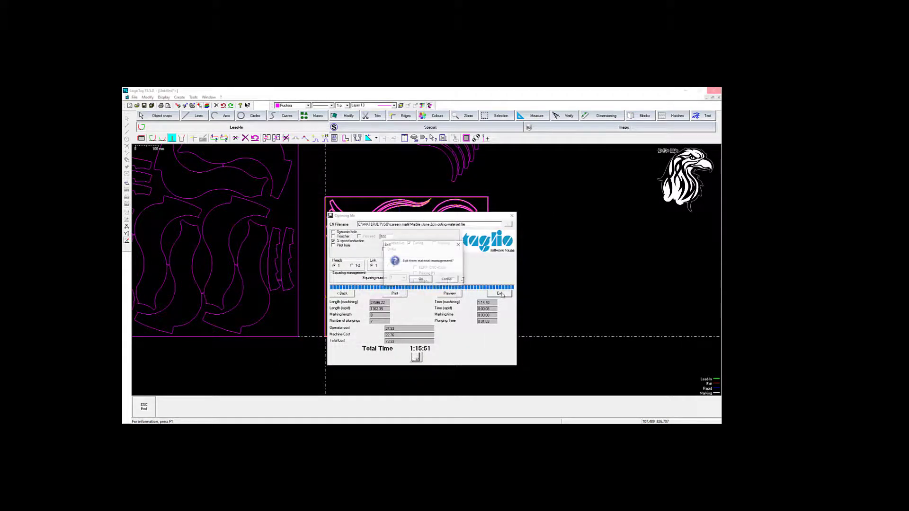
Step: Confirm leaving material management and play the cutting-path simulation
{"action": "left_click", "coordinate": [420, 280]}
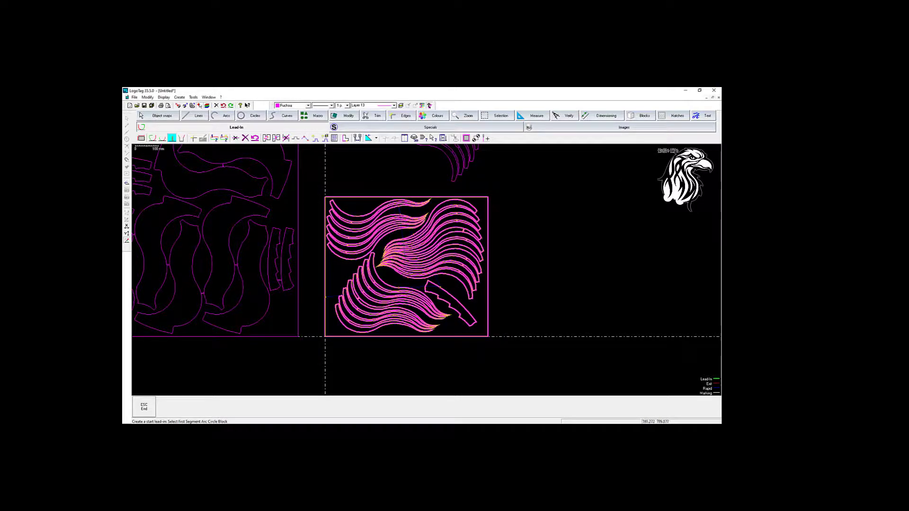
{"action": "left_click", "coordinate": [346, 138]}
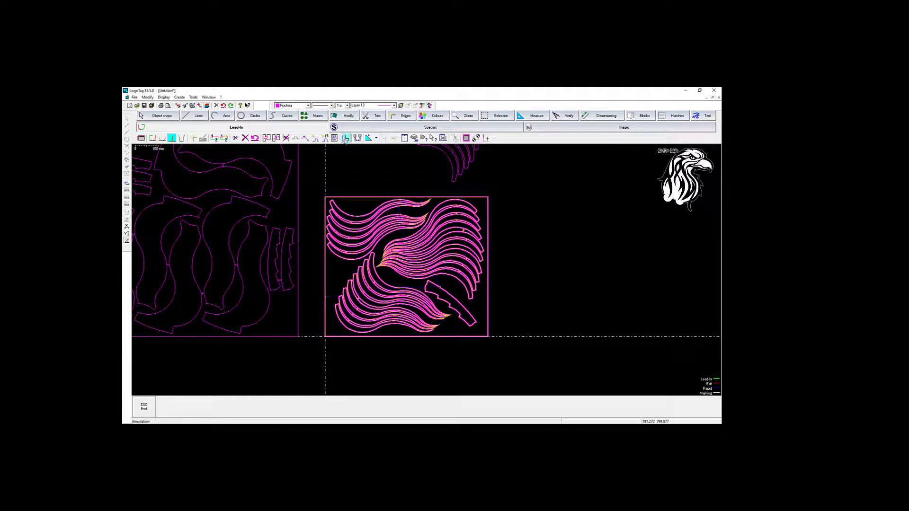